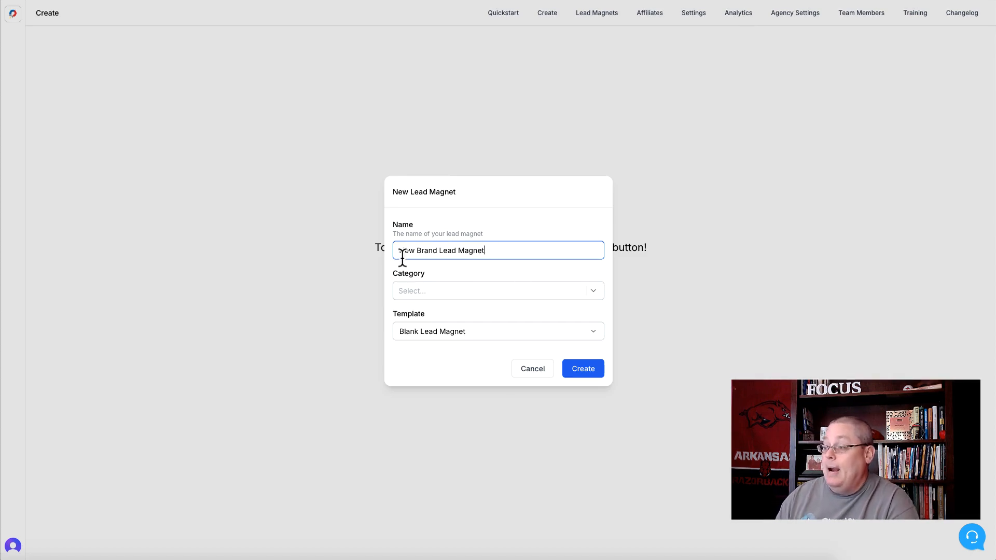
Change the new lead magnet's name to "Brand New Lead Magnet"
drag(418, 250, 395, 250)
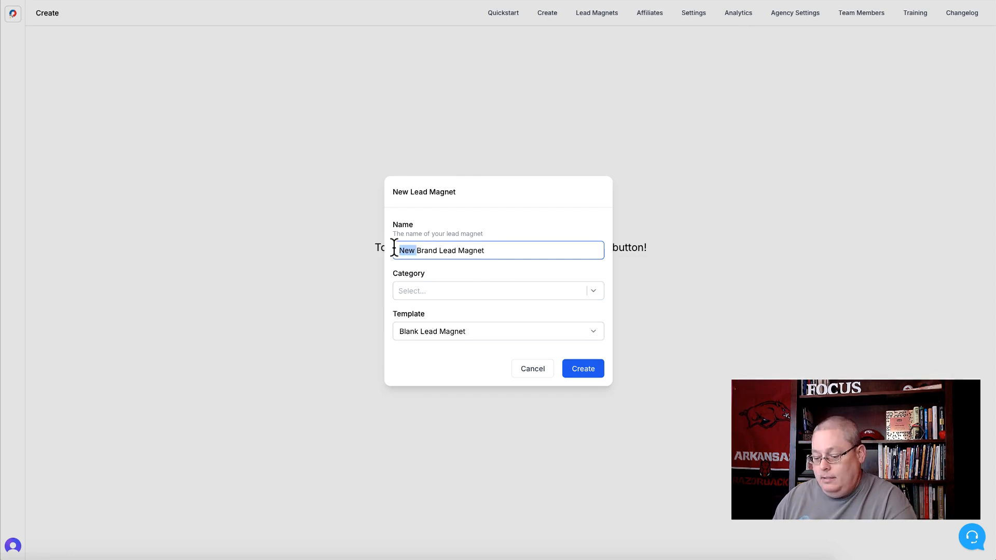
key(BackSpace)
click(420, 251)
text(New)
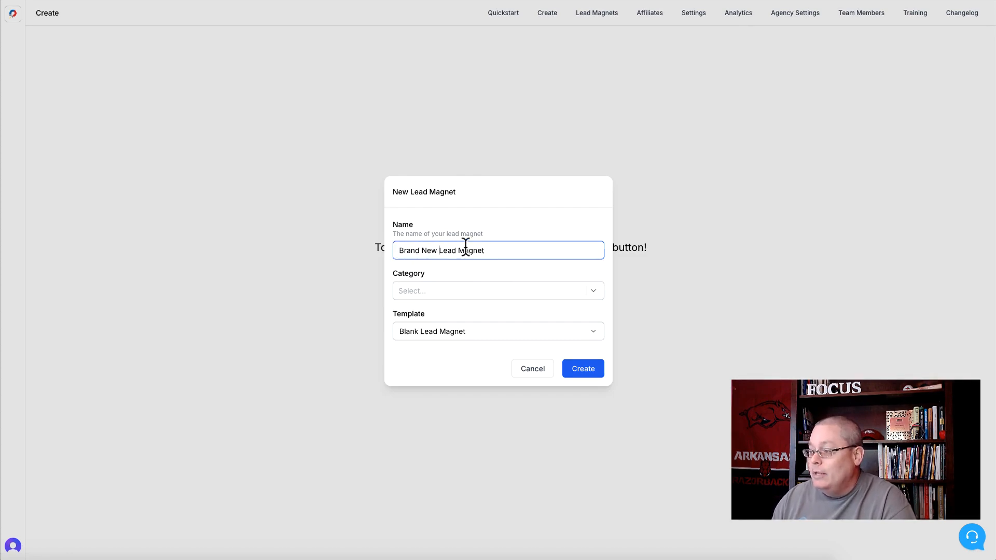
Review the category and template options, leave the category empty, and create the lead magnet with the Blank Lead Magnet template
click(456, 290)
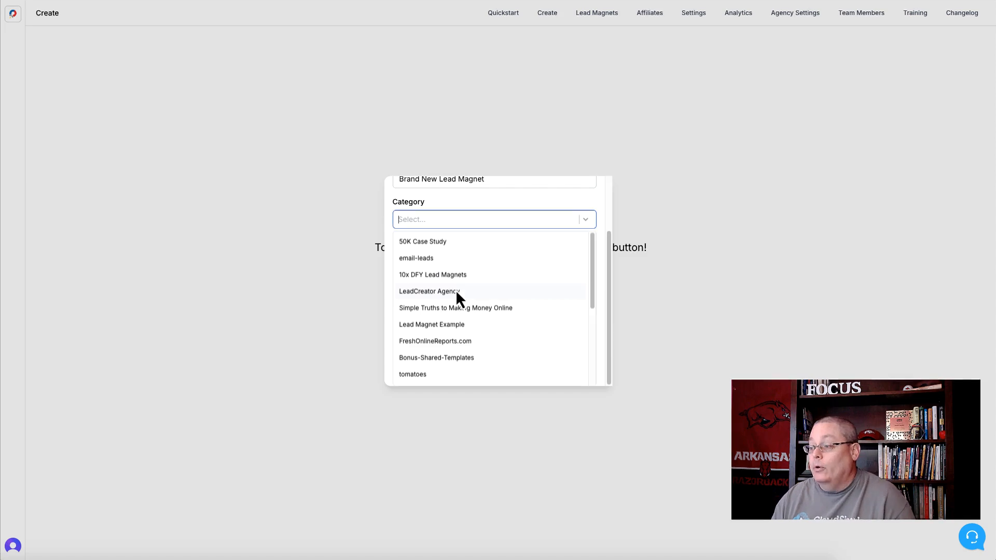
scroll(457, 311, down, 2)
scroll(452, 329, down, 2)
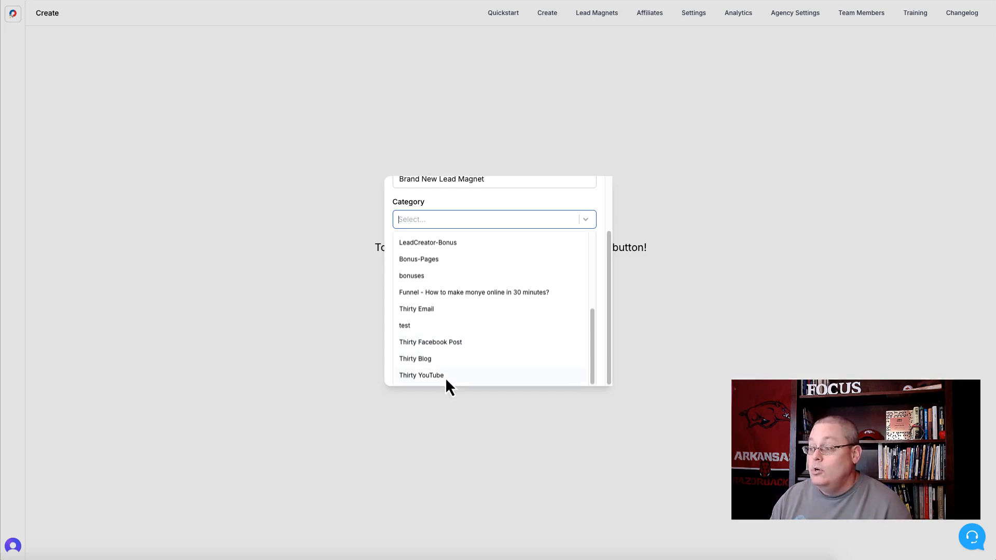
click(440, 205)
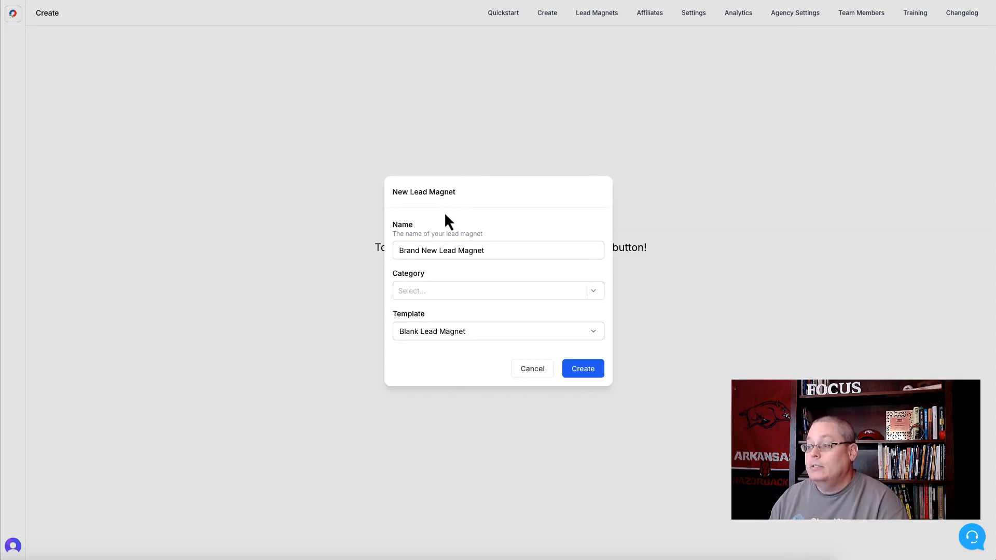
click(480, 337)
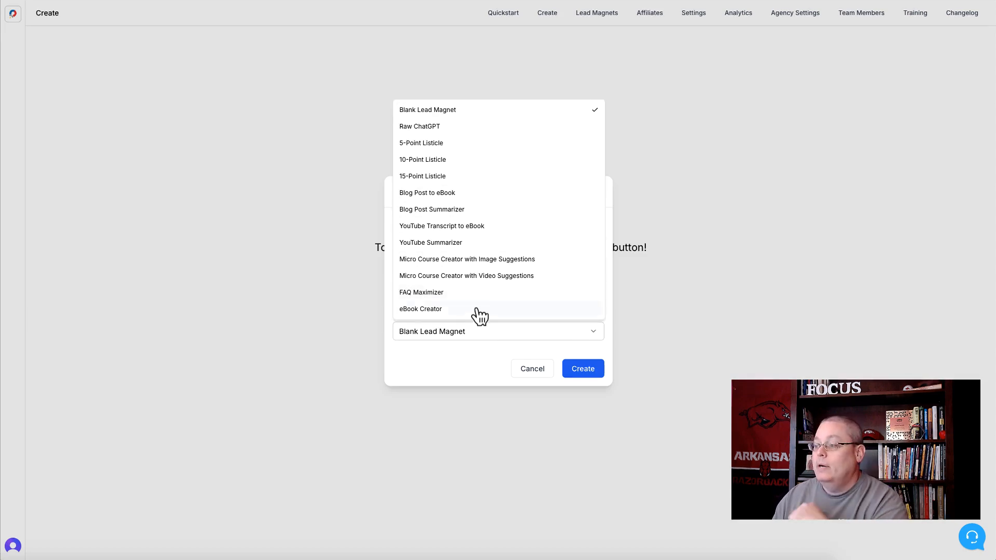
click(450, 365)
click(585, 371)
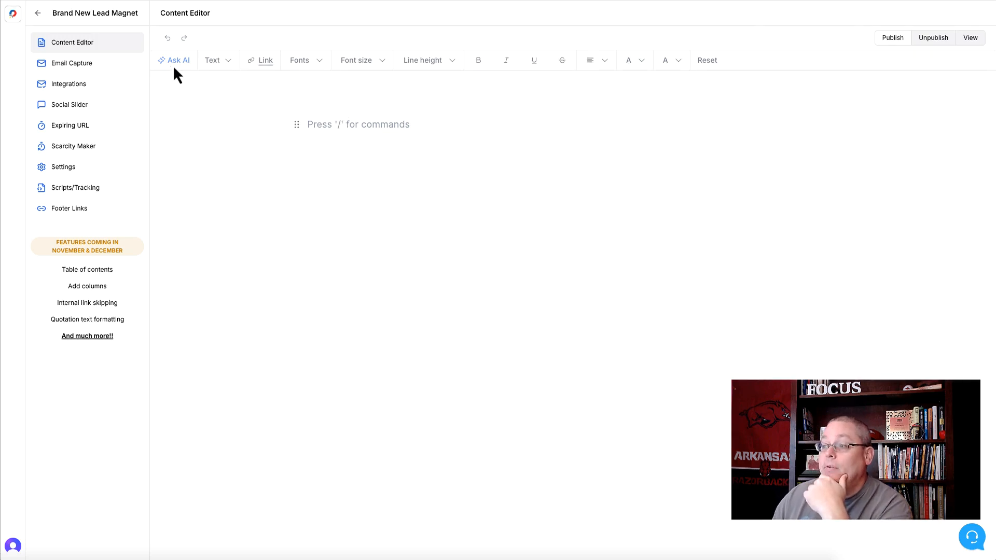
click(329, 125)
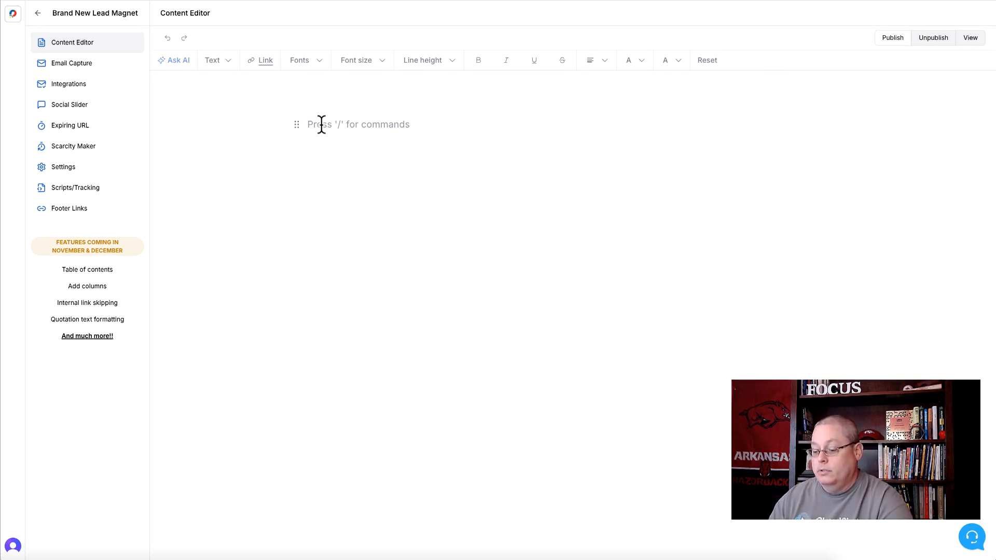
text(test)
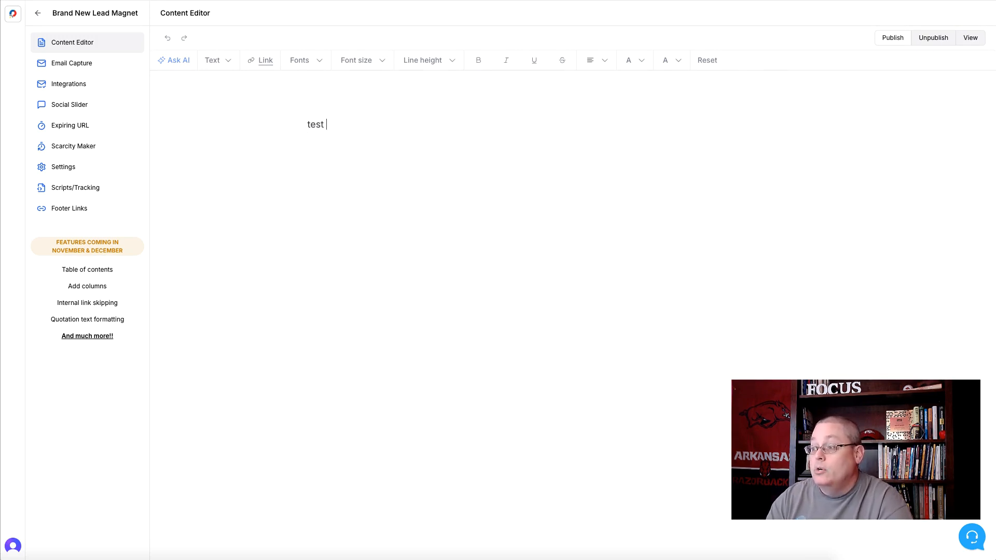
key(BackSpace)
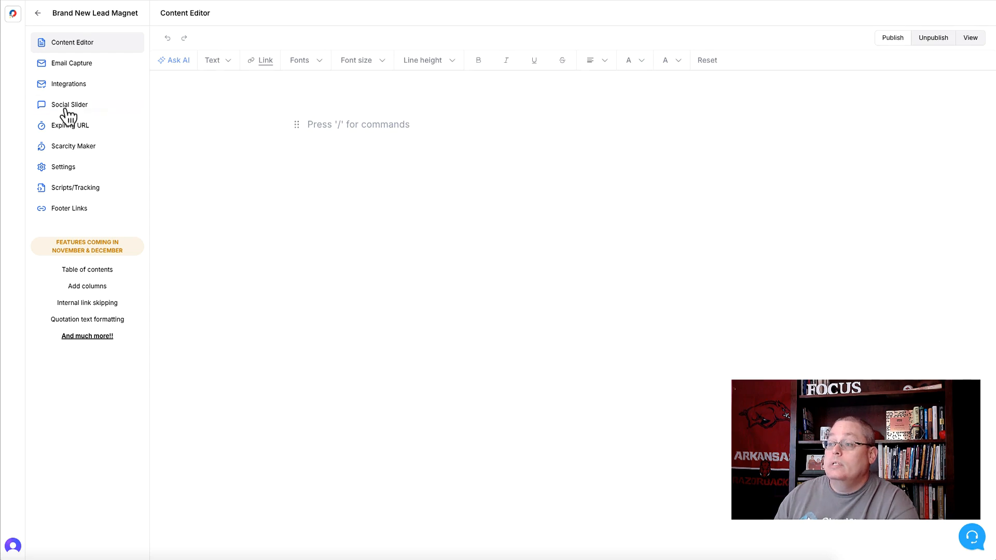
Review the insertable block types in the slash command list on the empty line, leaving the line blank
click(332, 130)
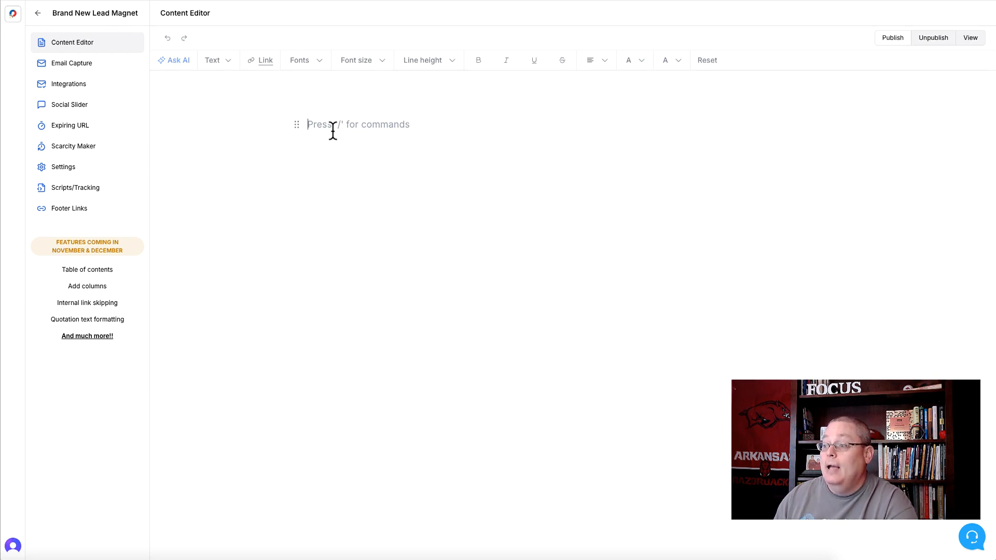
text(/)
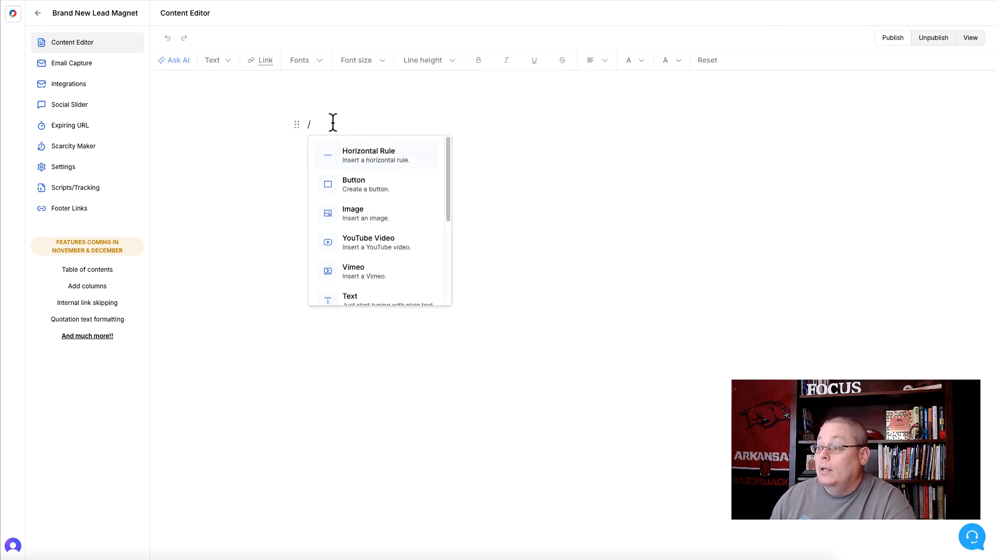
key(Escape)
key(BackSpace)
Add the word "text" to the document and open the AI assistant for it
text(text)
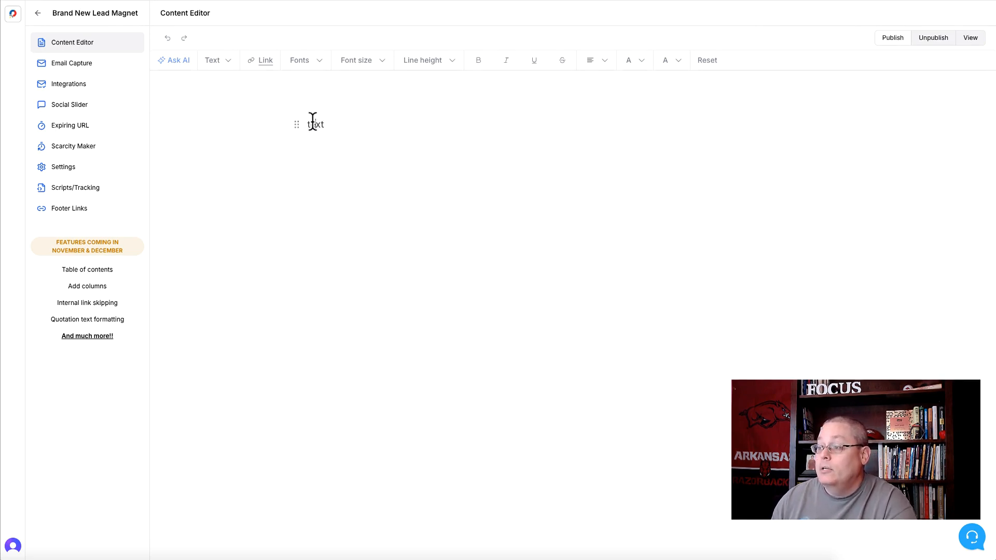
double_click(314, 123)
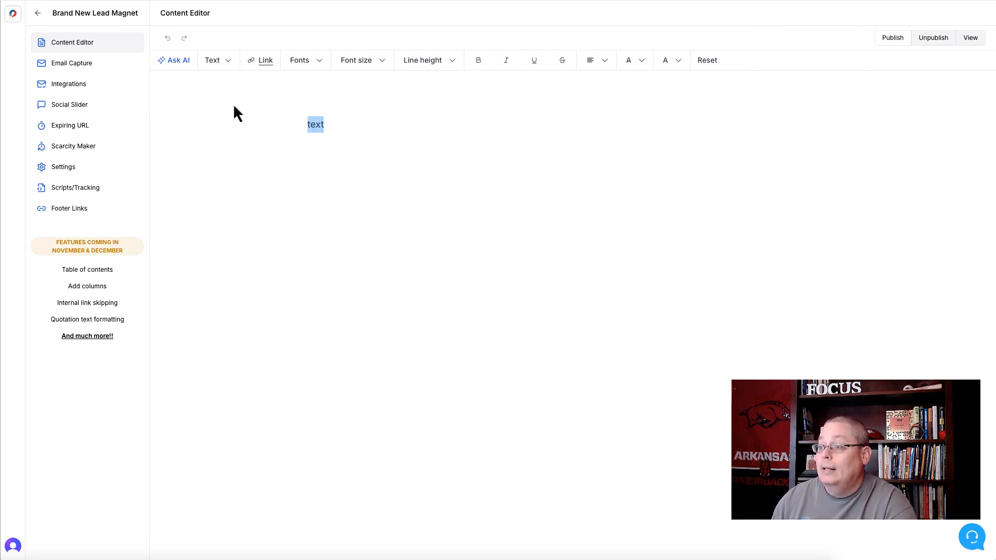
click(176, 61)
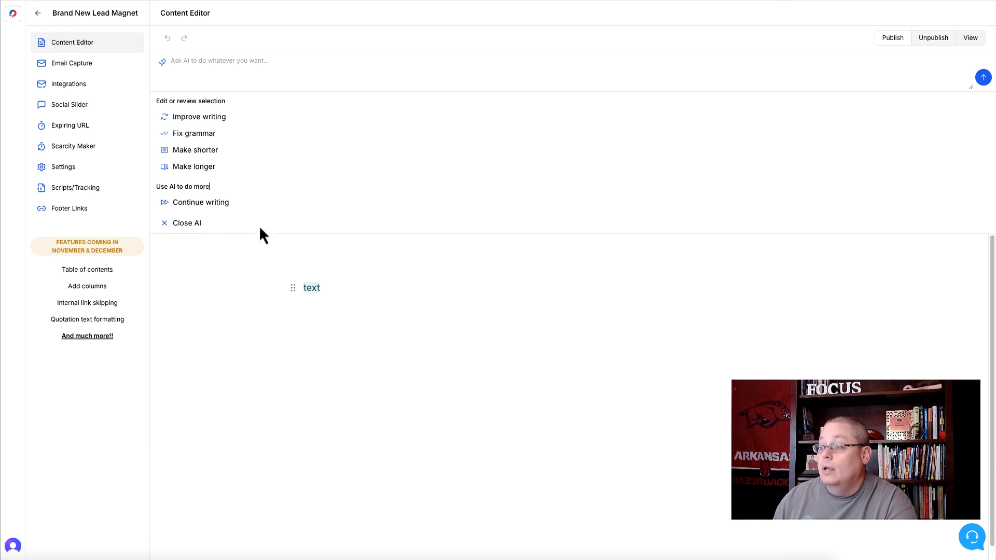
Replace the selected word with AI output for the prompt "Give me a bullet list of top 5 ways to grow strawberries."
click(198, 63)
text(Give me a bullet)
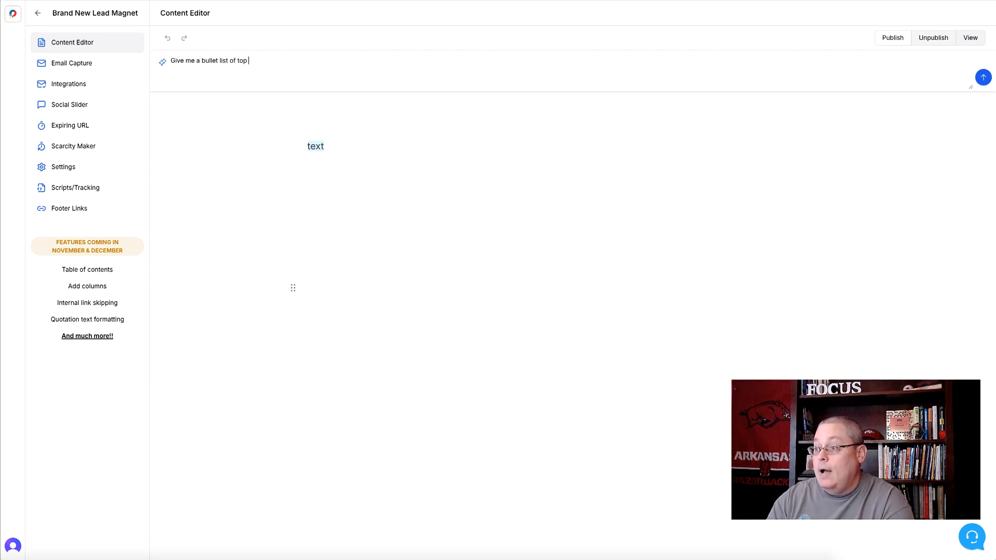
text( list of top 5 w)
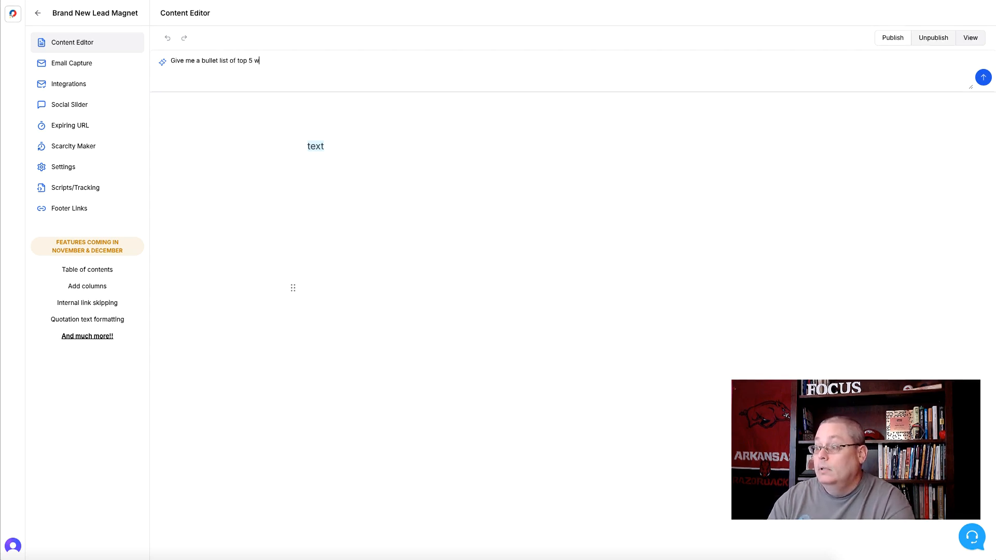
text(ays to grow)
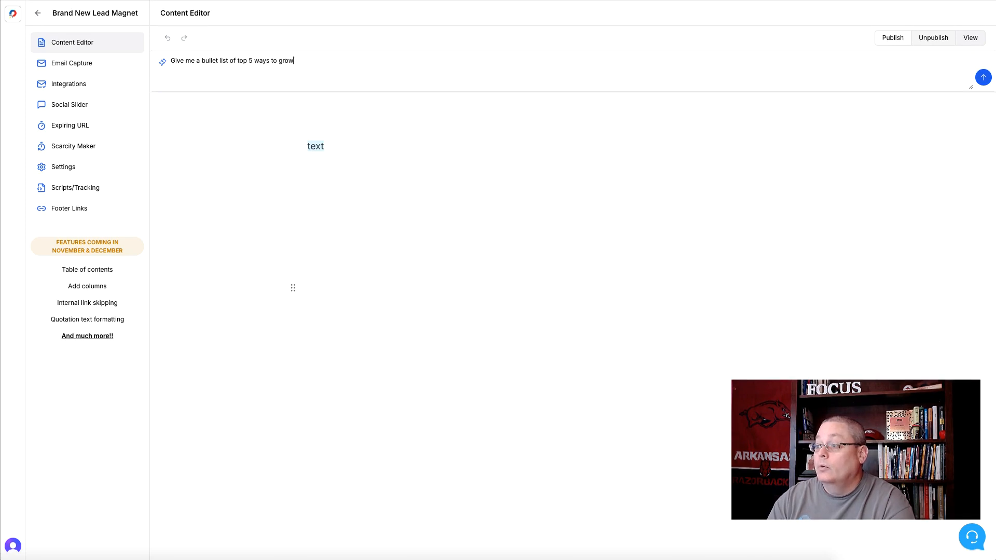
text( strawberries.)
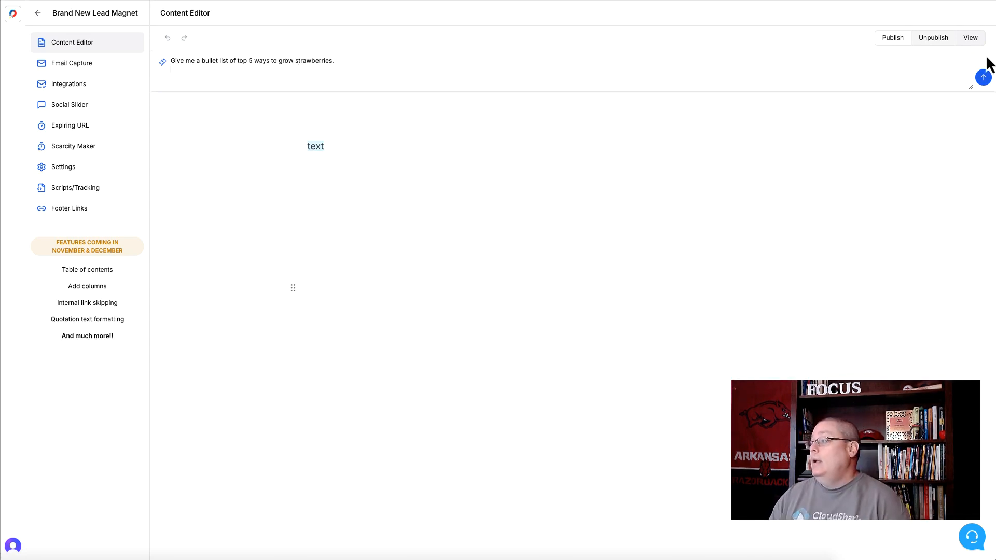
click(983, 78)
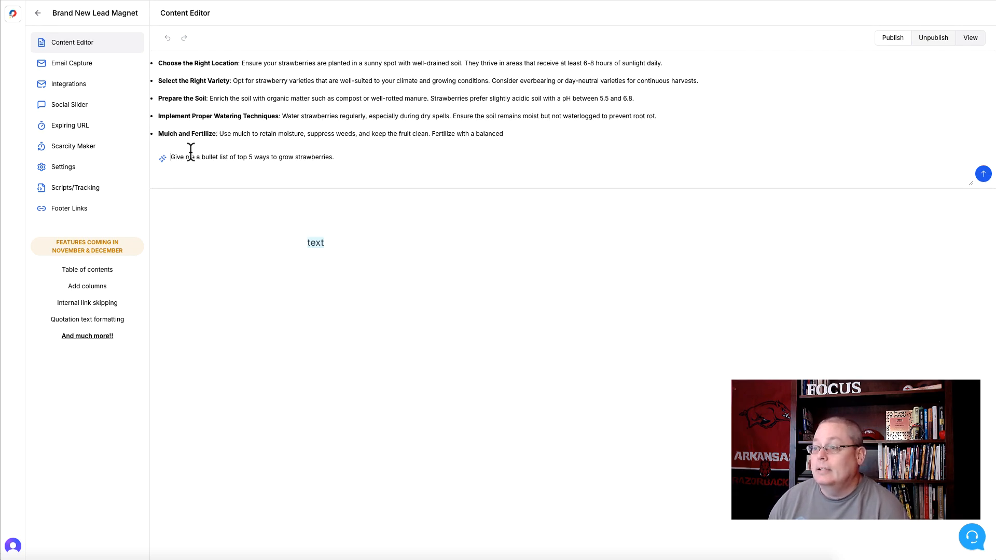
click(188, 199)
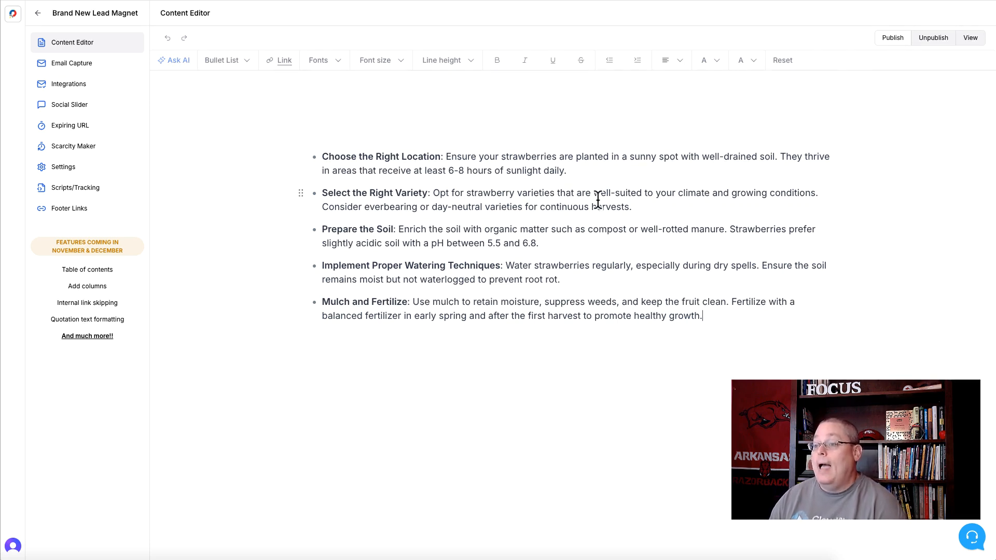
Enlarge the "Choose the Right Location" bullet to 20px and reset its formatting
drag(568, 171, 322, 155)
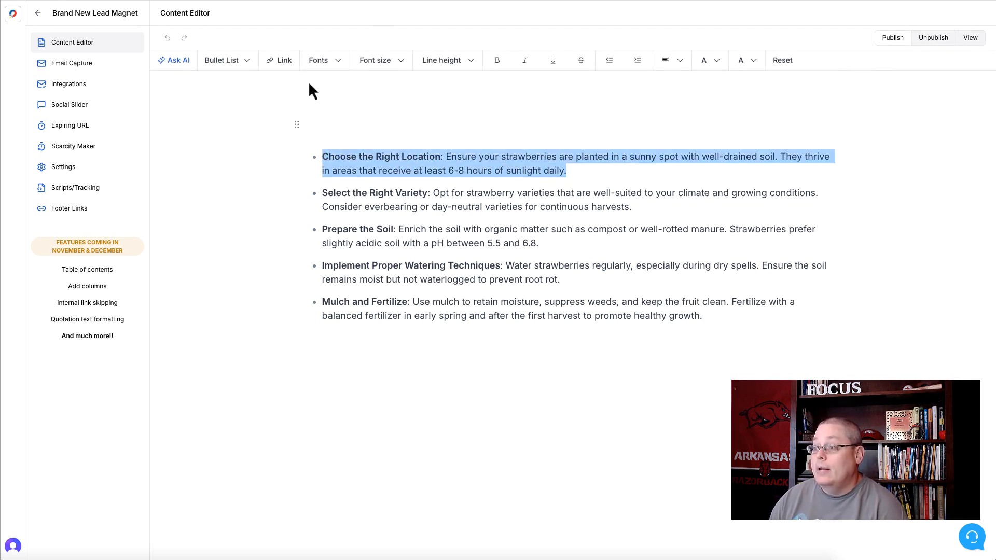
click(386, 63)
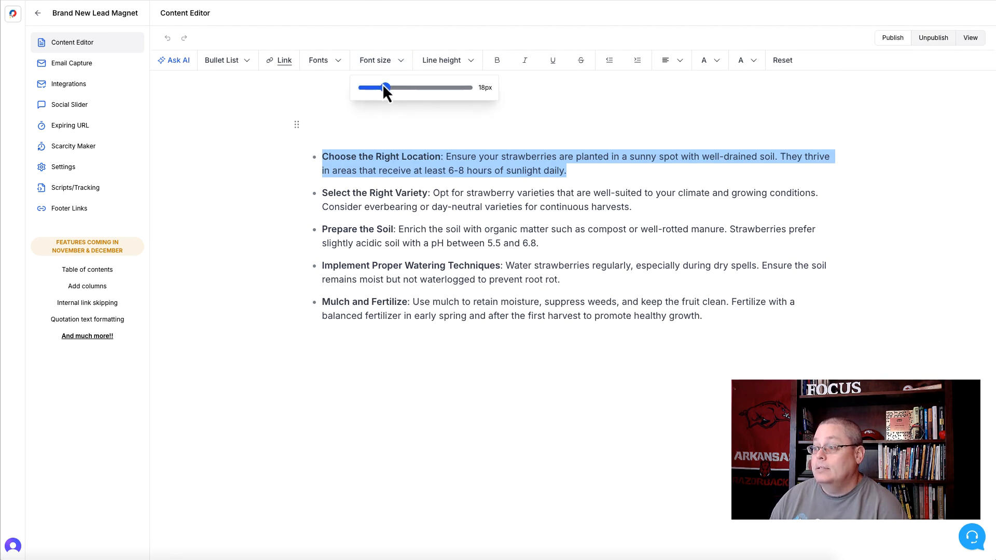
mouse_move(384, 87)
mouse_down()
mouse_move(411, 90)
mouse_move(390, 91)
mouse_up()
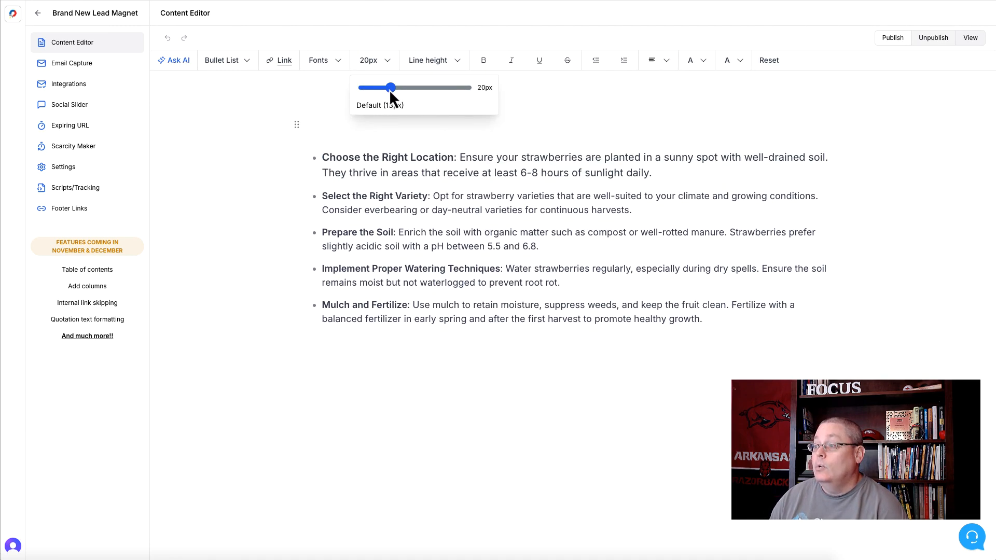
click(422, 158)
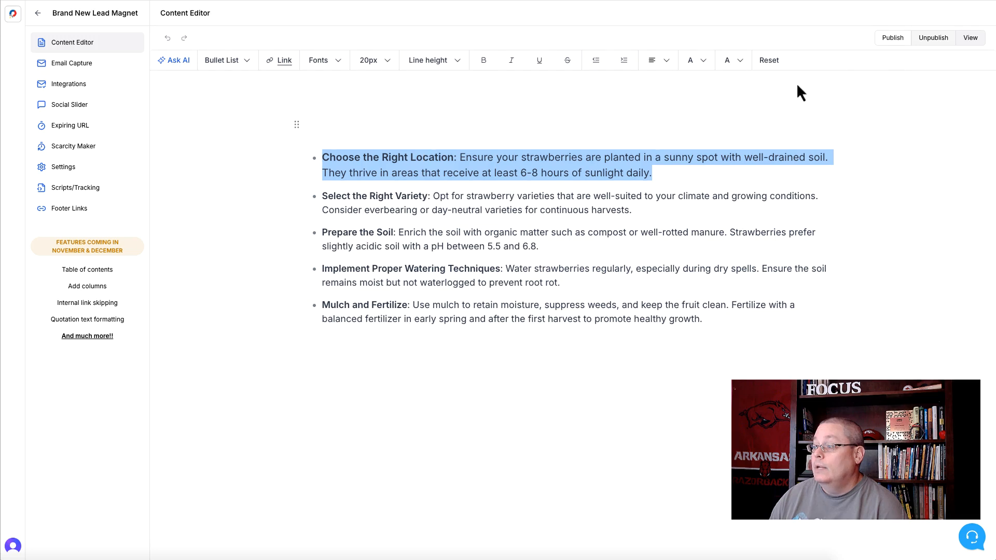
click(774, 63)
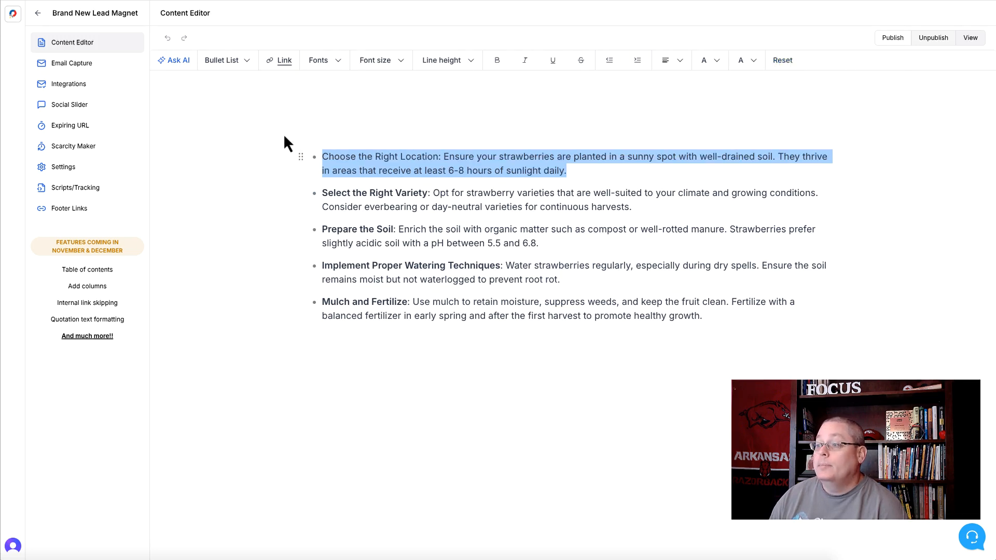
click(288, 143)
Add three widely spaced filler lines below the bullet list: "dfldfnldkfjdlfdjdlj", "dlfjdfldjdlkj" and "fldjfdlfjd"
click(714, 317)
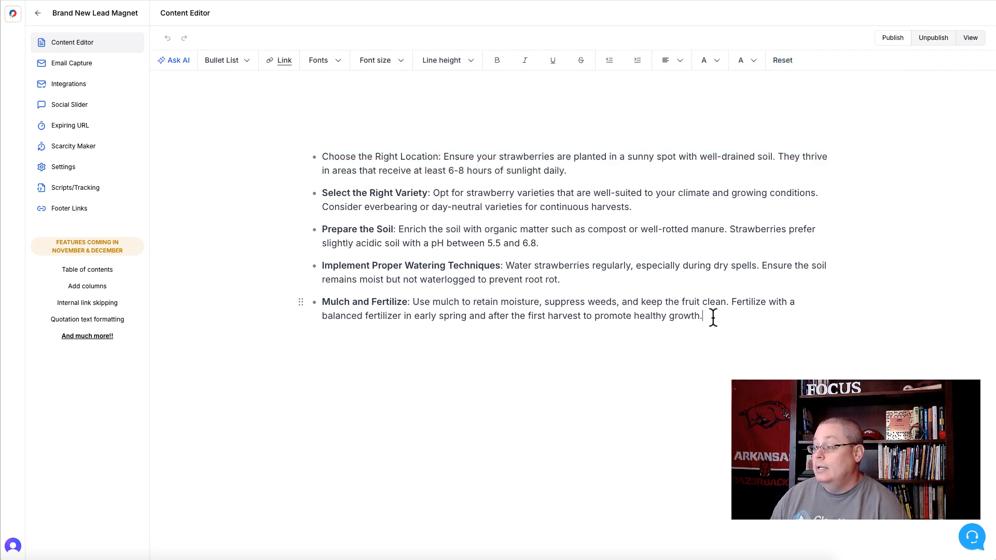
key(Return)
key(Return)
key(Return)
key(Return)
text(dfld)
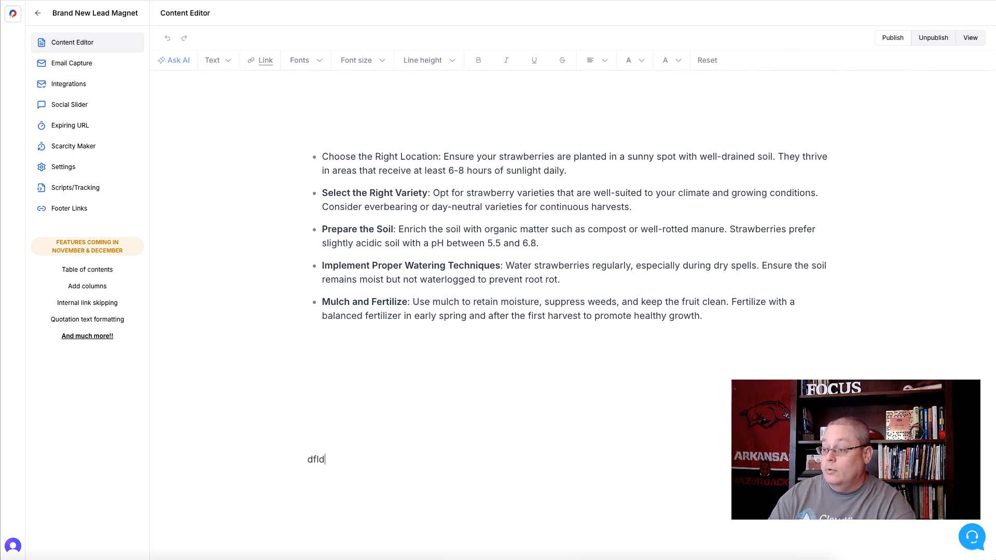
text(fnldkfjdlfdjdlj)
key(Return)
key(Return)
key(Return)
key(Return)
text(dlfjdfldj)
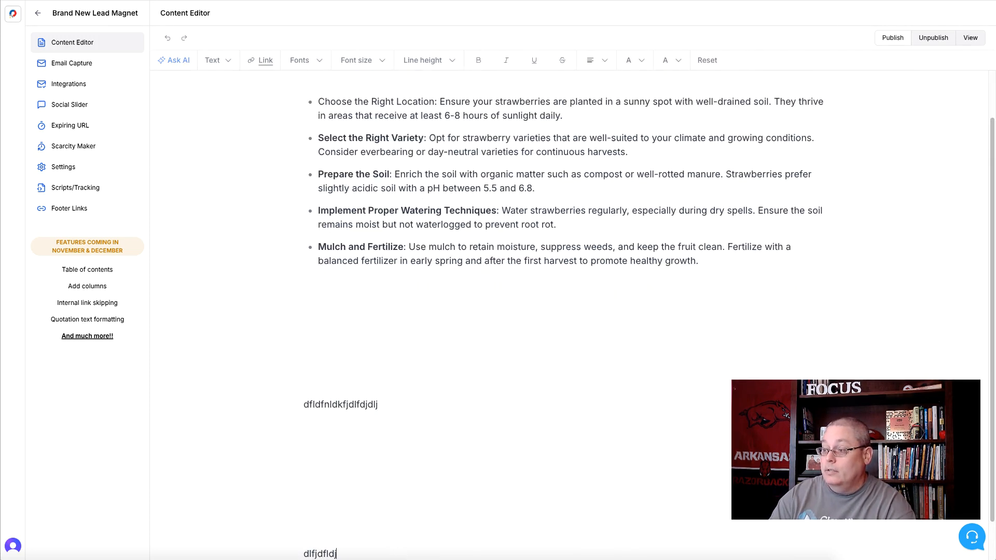
text(dlkj)
key(Return)
key(Return)
key(Return)
key(Return)
text(fldjfdlfjd)
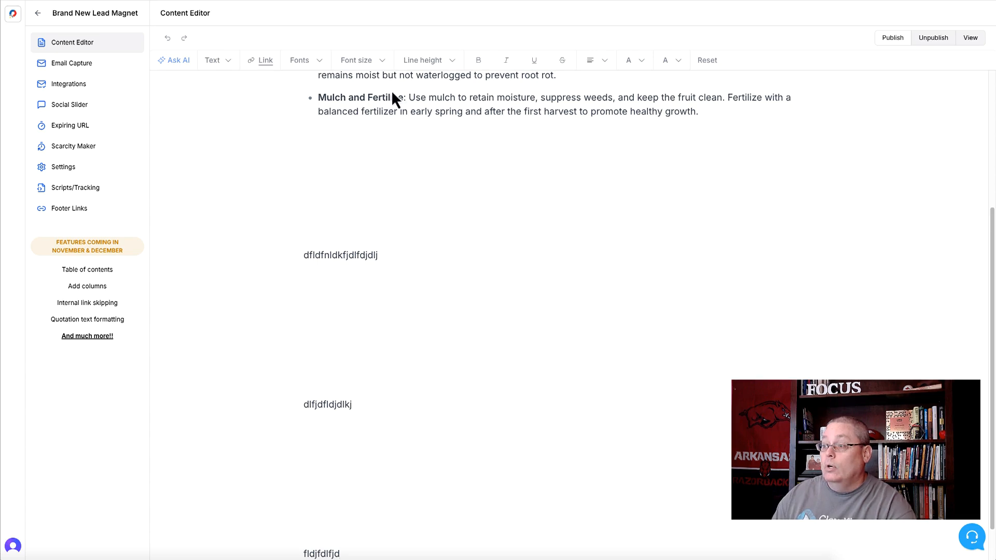
scroll(474, 309, down, 1)
double_click(333, 358)
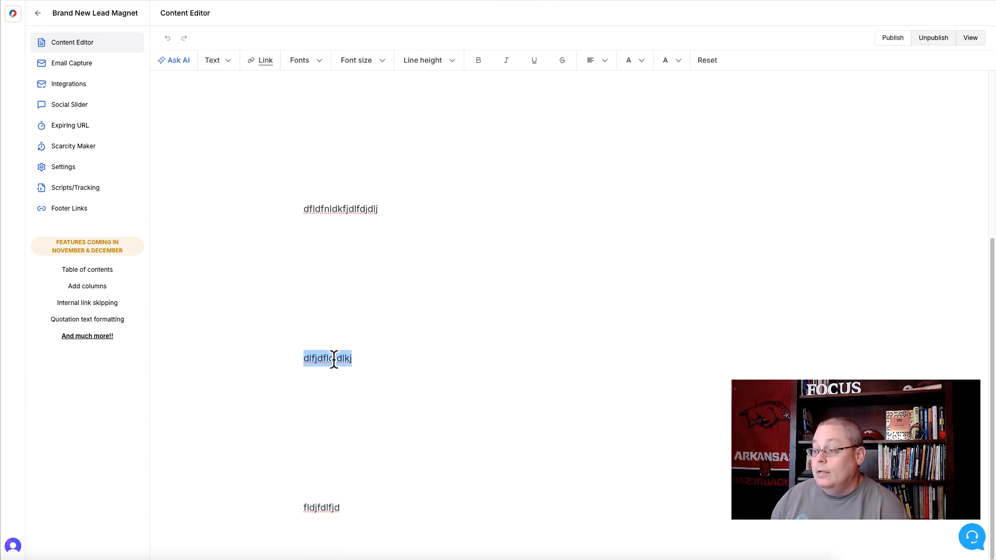
scroll(394, 207, up, 5)
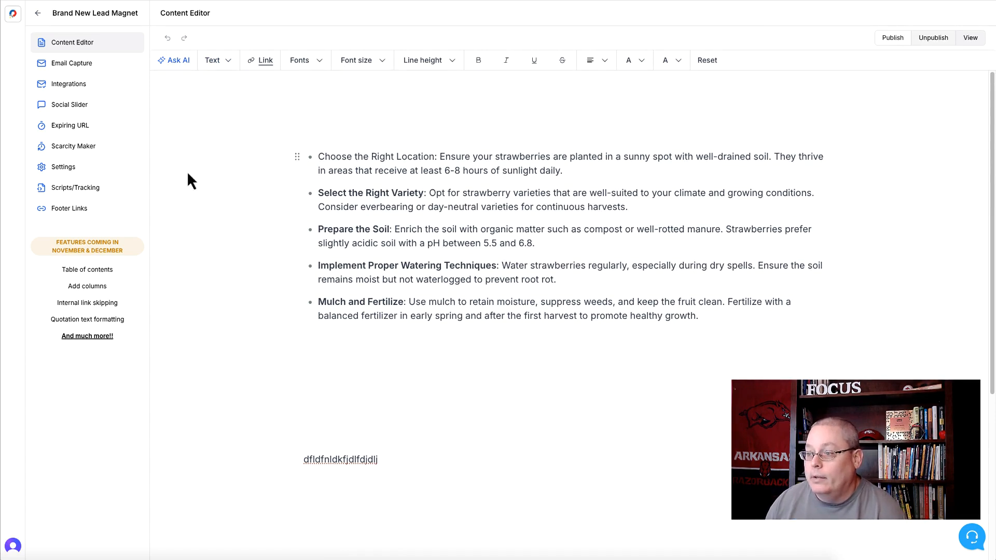
View the lead magnet's Scripts/Tracking settings and return to the content editor to look over the filler lines
click(74, 189)
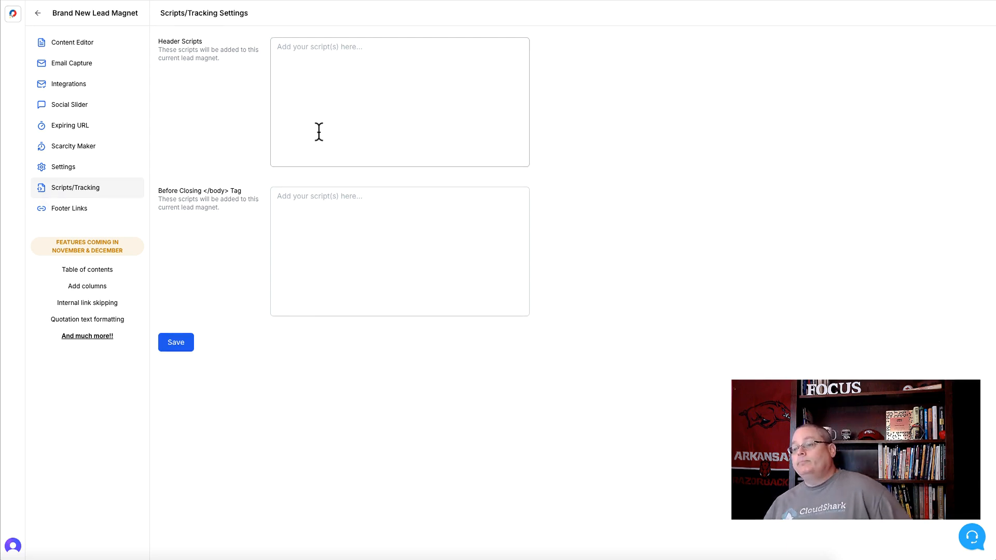
click(79, 43)
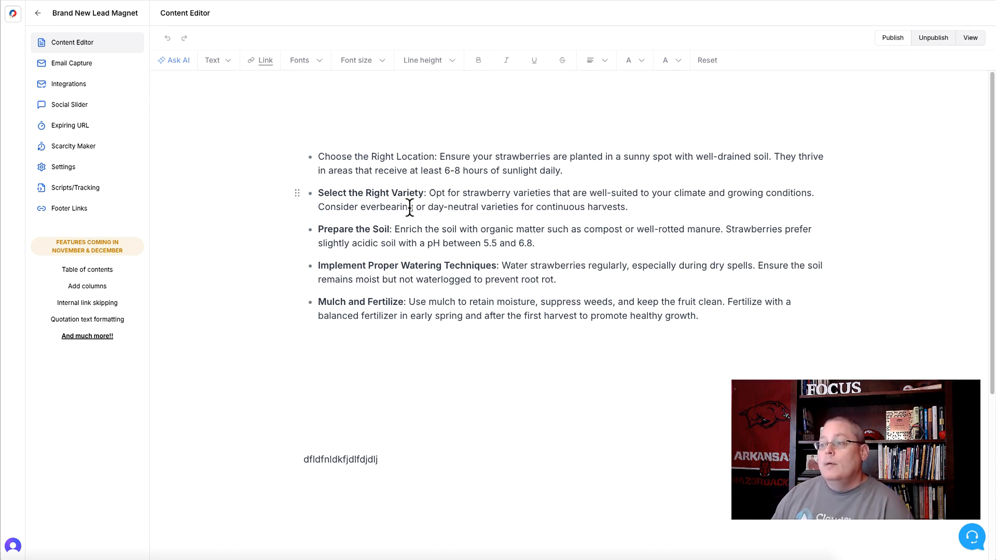
scroll(403, 259, down, 5)
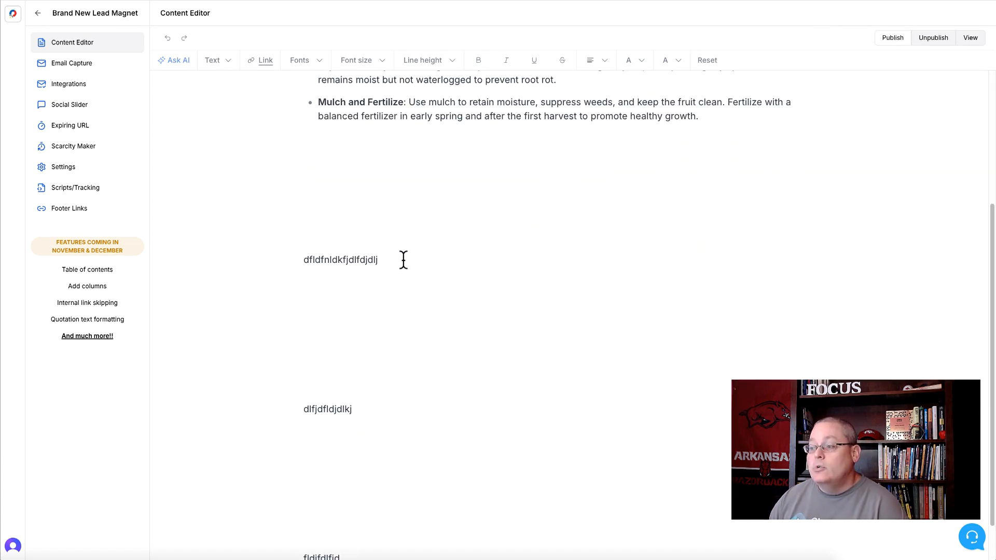
Look over the header and closing-body script fields in Scripts/Tracking and open the Footer Links settings
scroll(408, 293, up, 5)
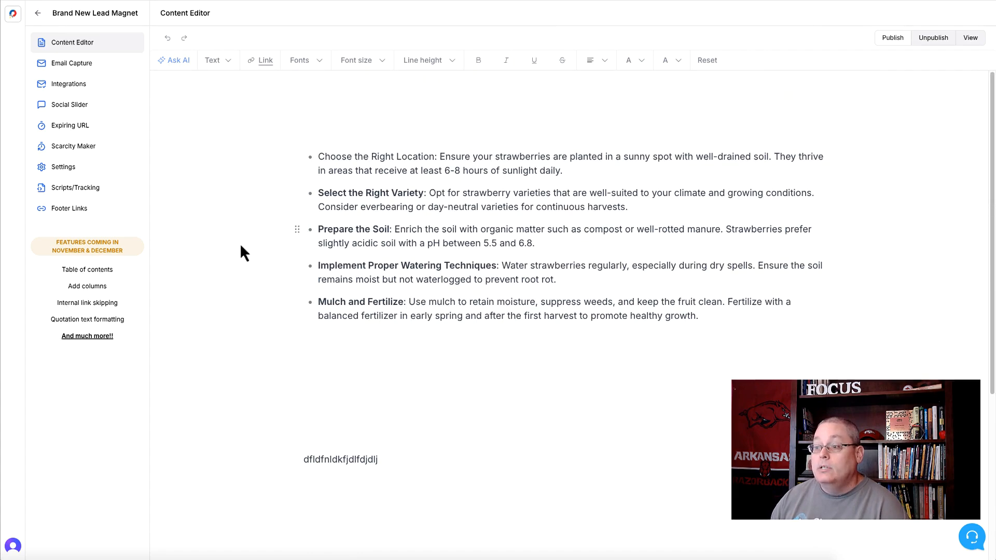
click(83, 195)
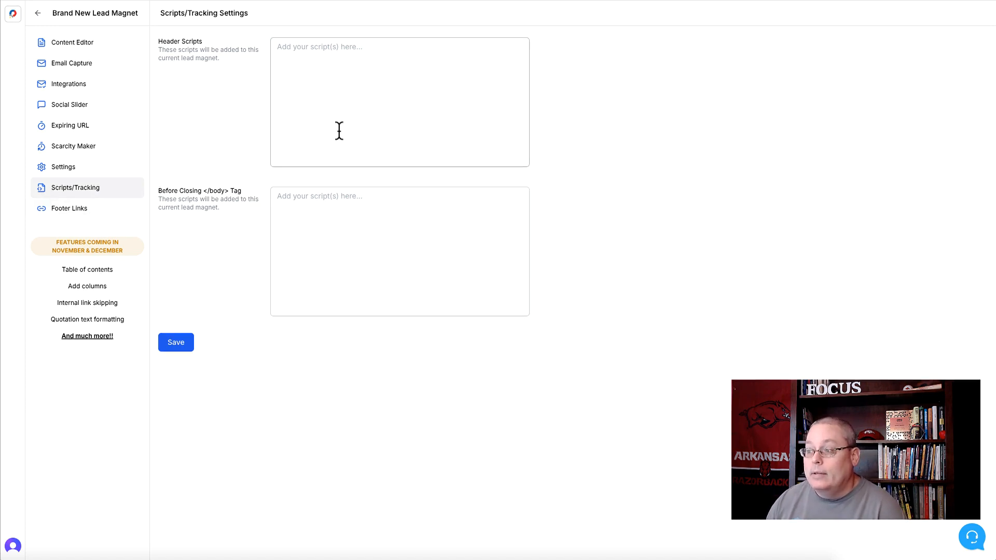
click(67, 212)
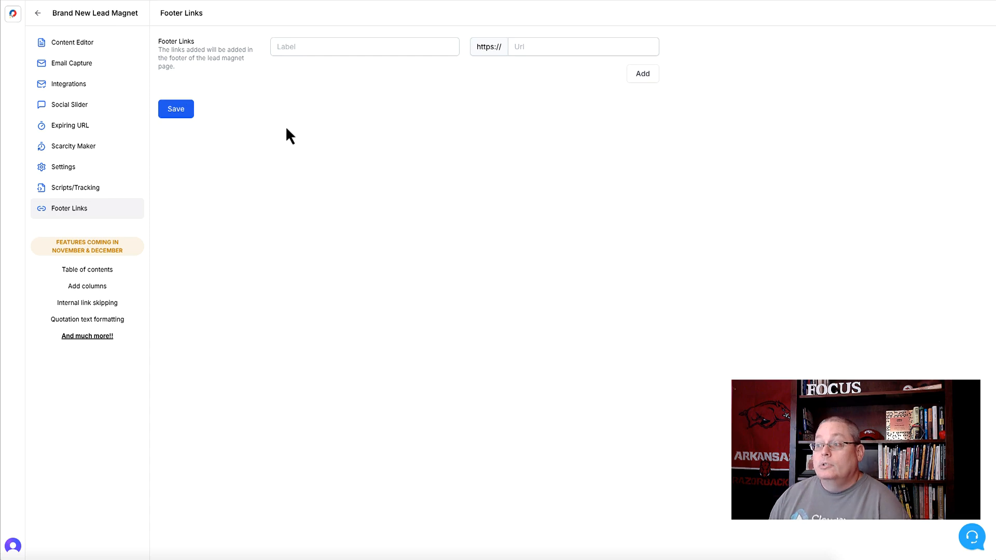
Add a footer link labelled "Terms & Conditions" with the URL 30minutemarketing.net/legal and save it
click(297, 47)
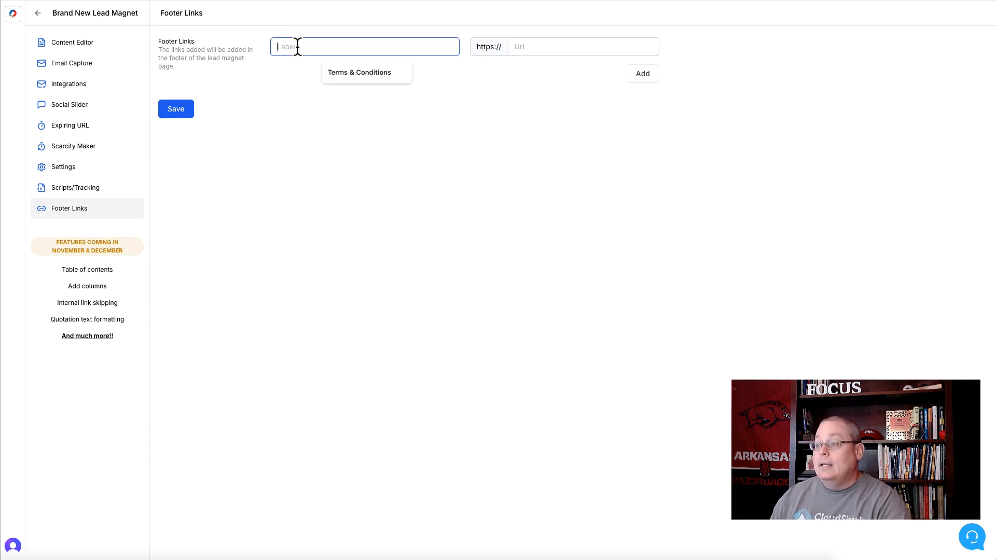
click(335, 74)
click(548, 46)
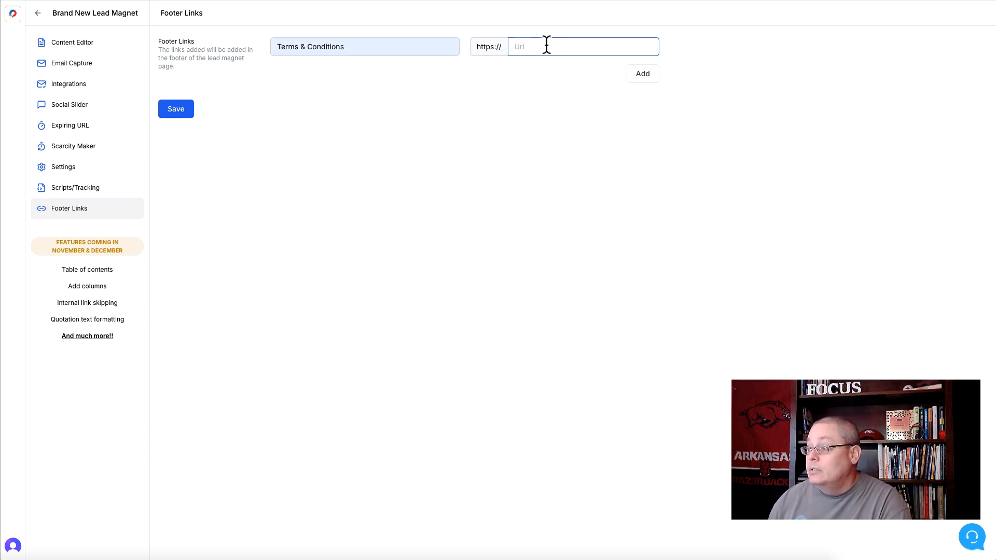
text(30min)
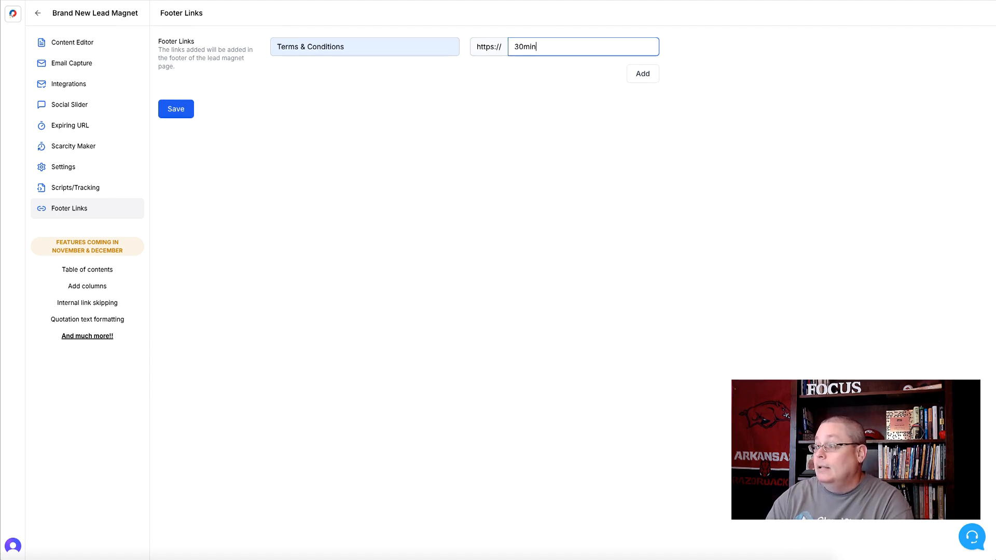
text(utemarketing.ne)
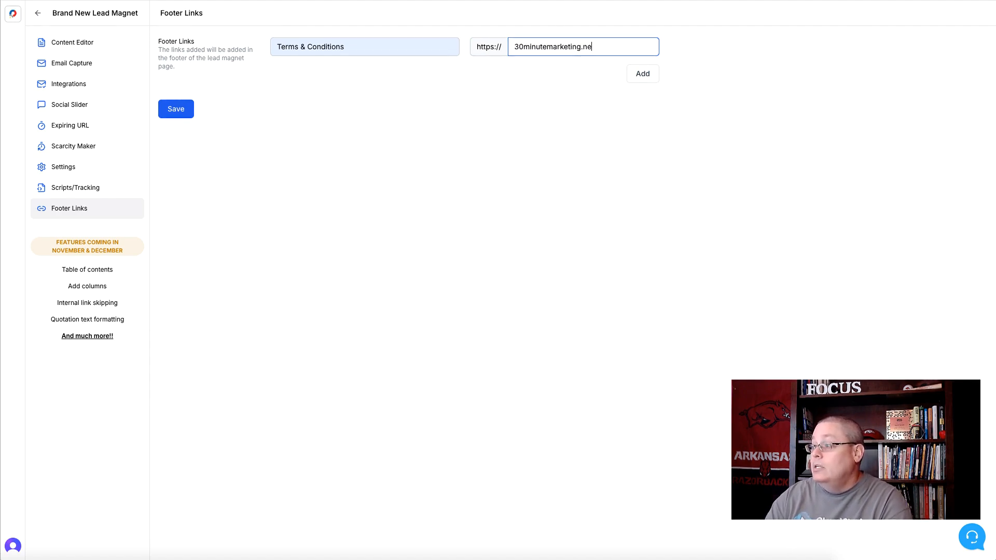
text(t/legal)
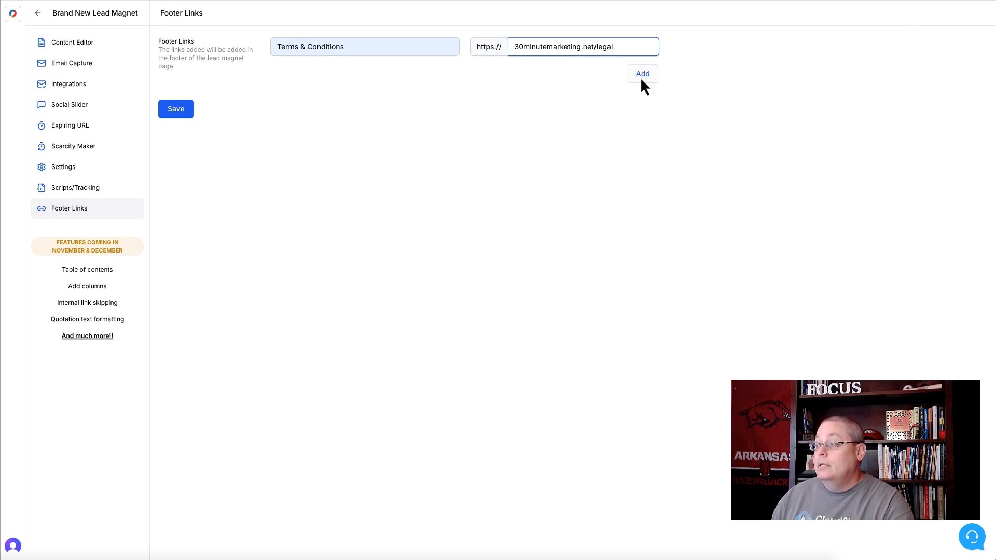
click(175, 113)
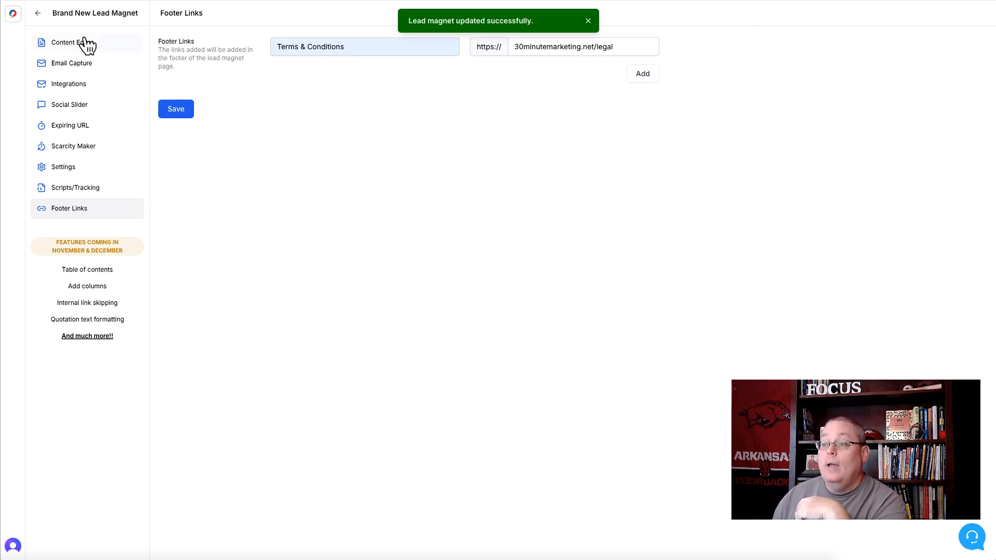
Change the lead magnet's slug to "brand-new-lead-magnet-example" in the settings and update it
click(73, 169)
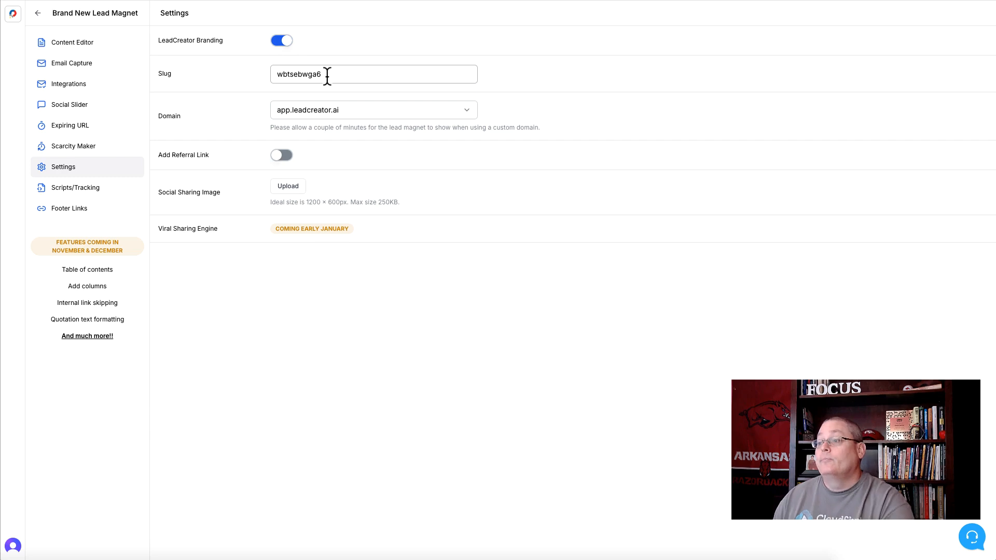
drag(328, 74, 249, 73)
text(br)
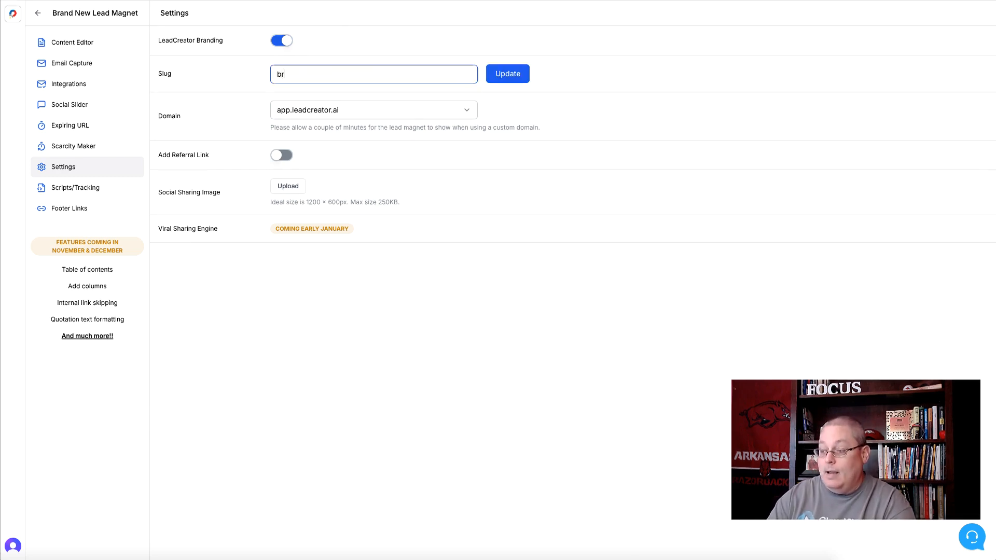
text(and-new)
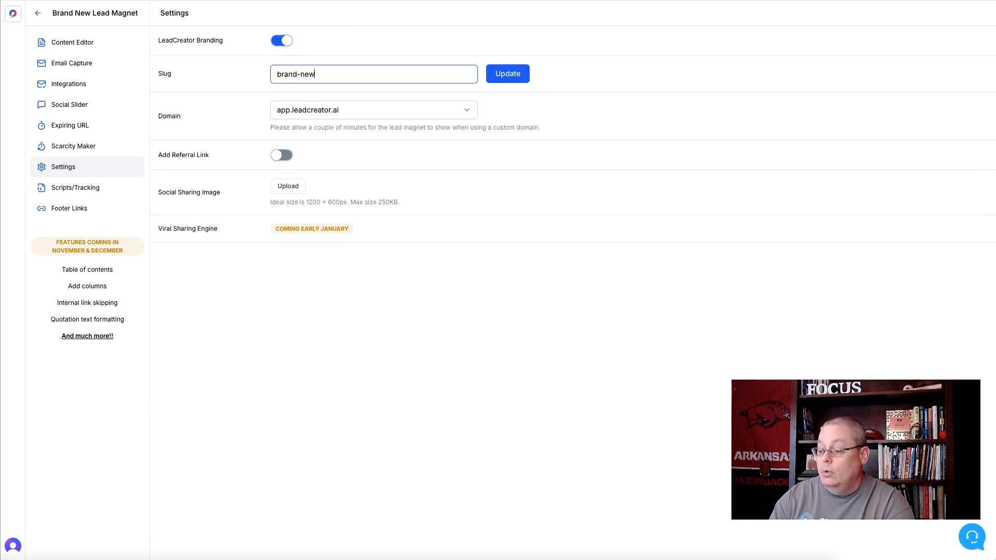
text(-lead)
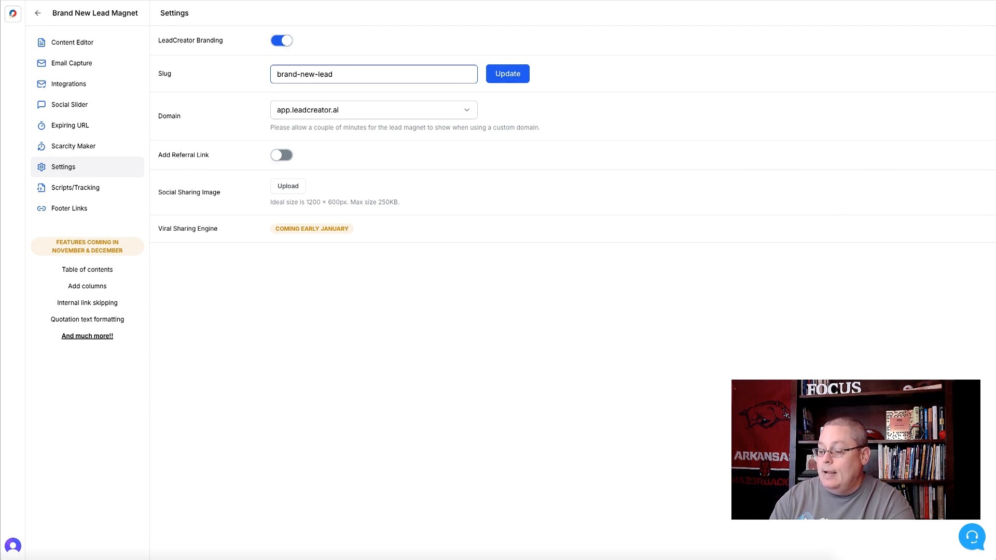
text(-magnet-example)
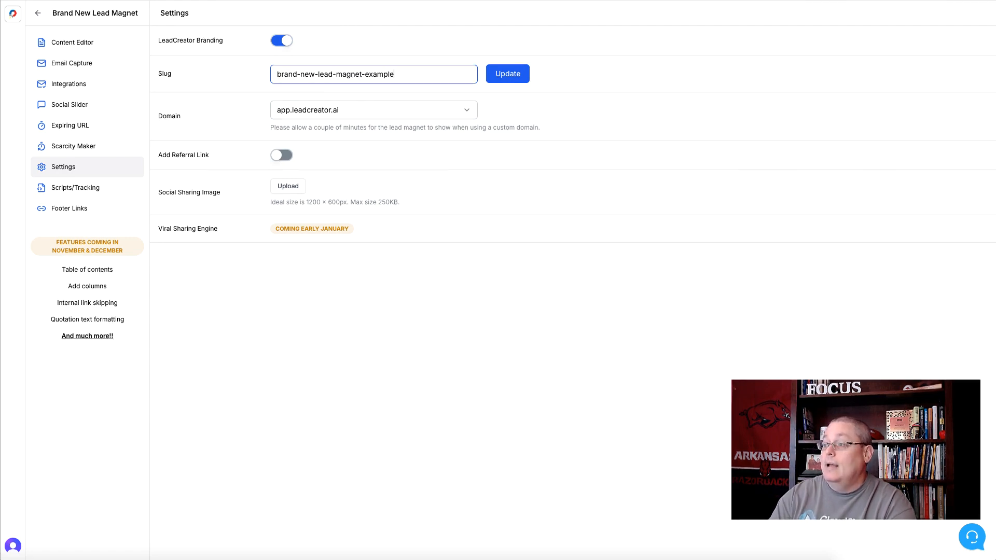
click(511, 78)
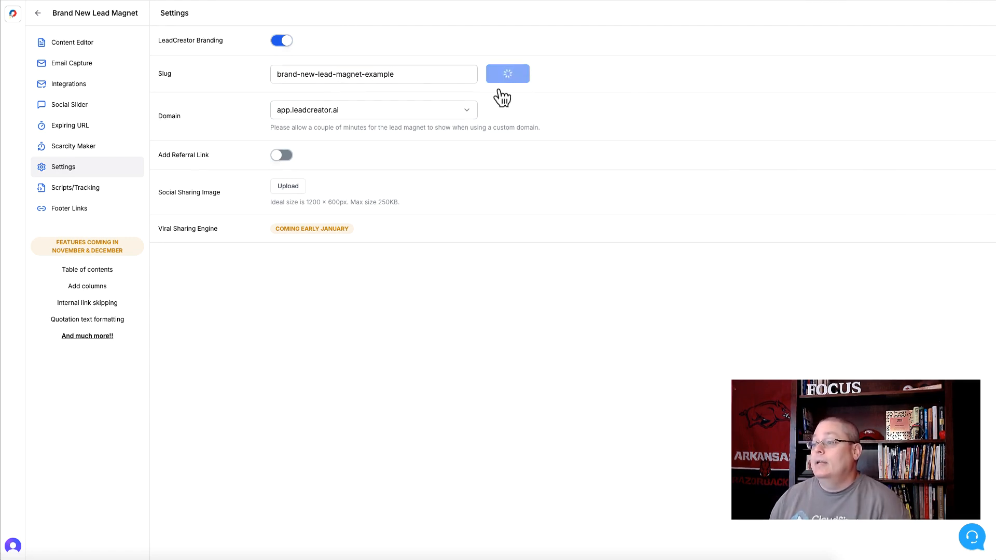
Check which domains are available for the lead magnet, keeping the current one, and look over the content in the editor
click(355, 114)
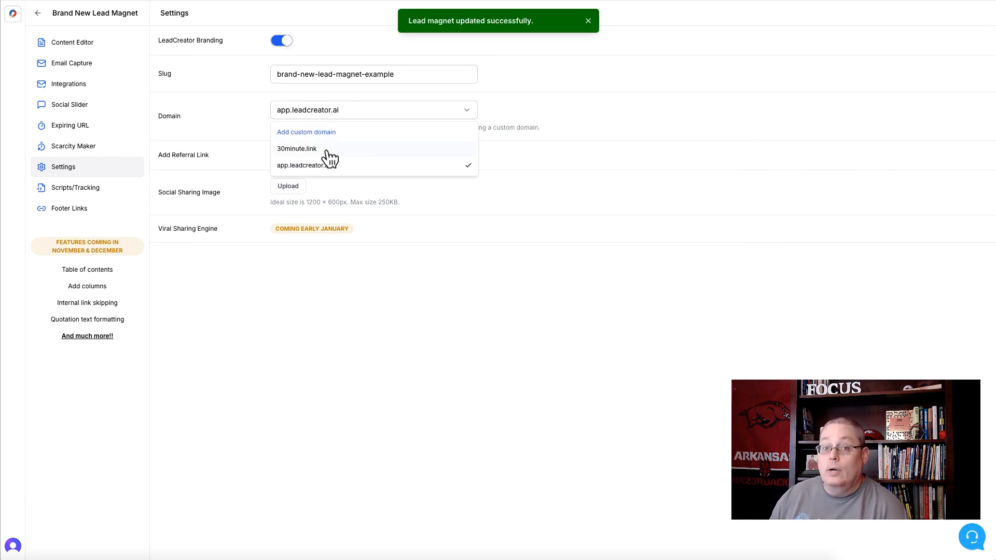
click(257, 114)
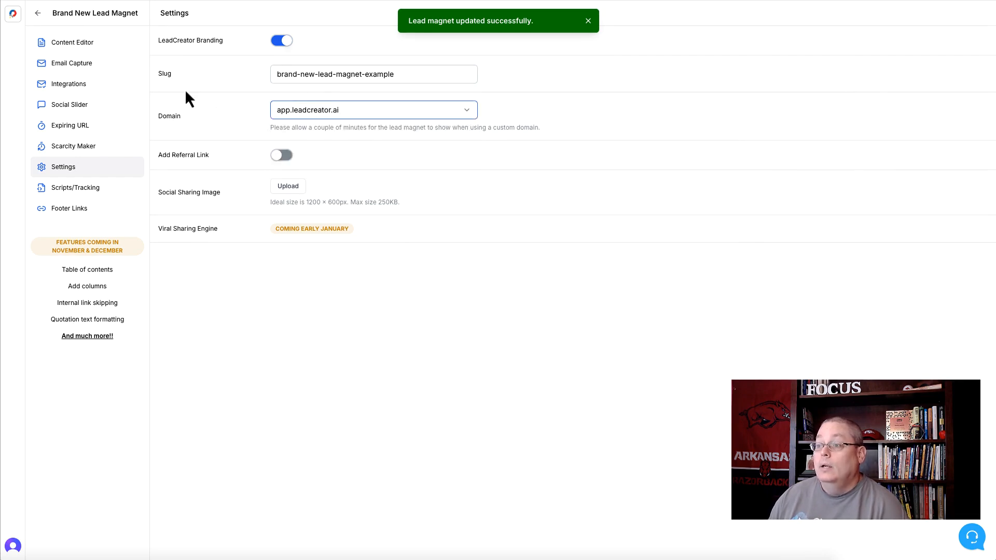
click(89, 44)
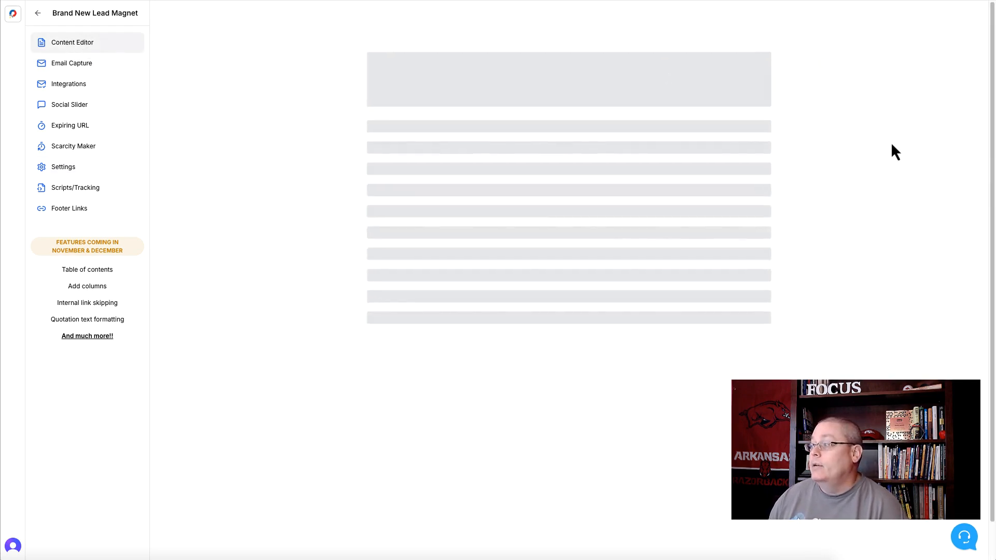
scroll(692, 344, down, 8)
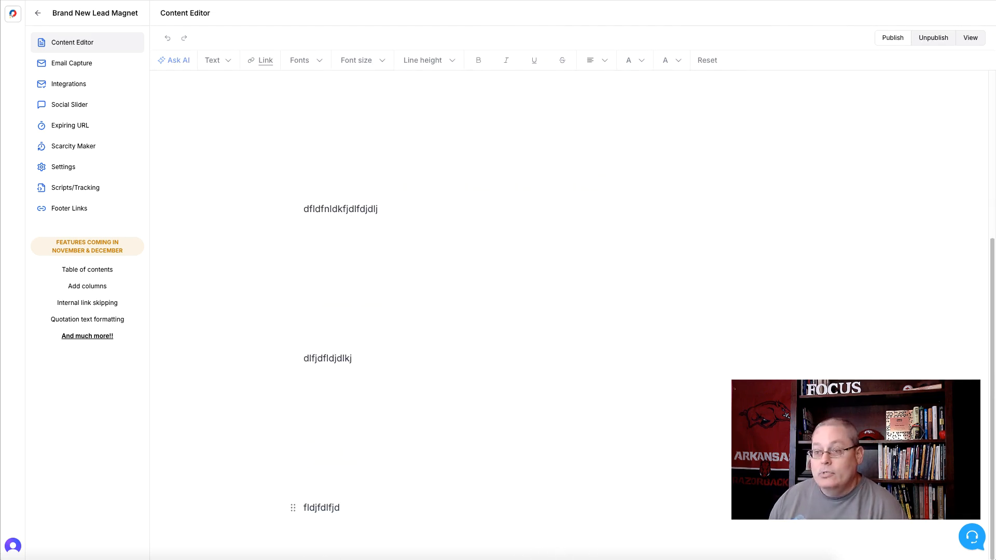
scroll(692, 317, up, 5)
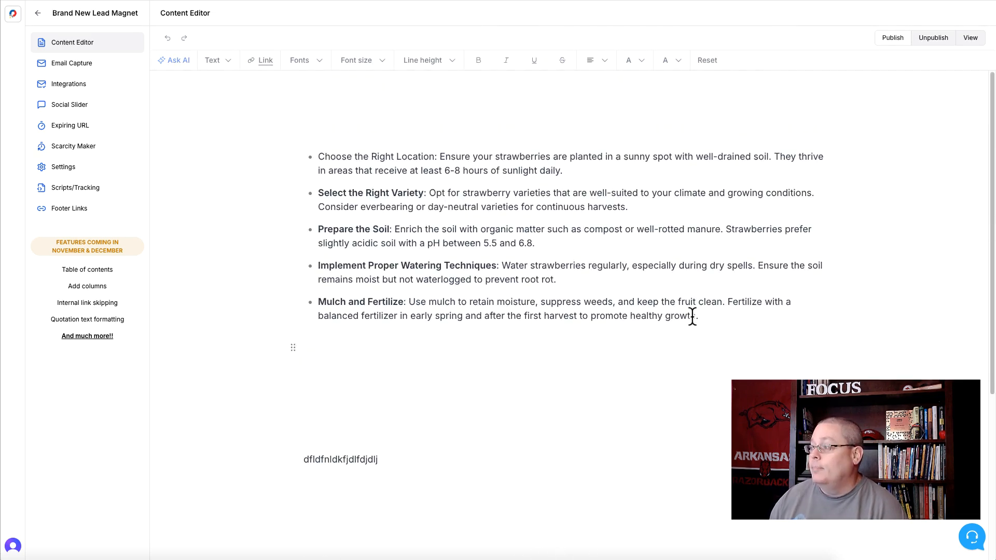
Publish the lead magnet, view its live page down to the footer, and return to the editor
click(887, 43)
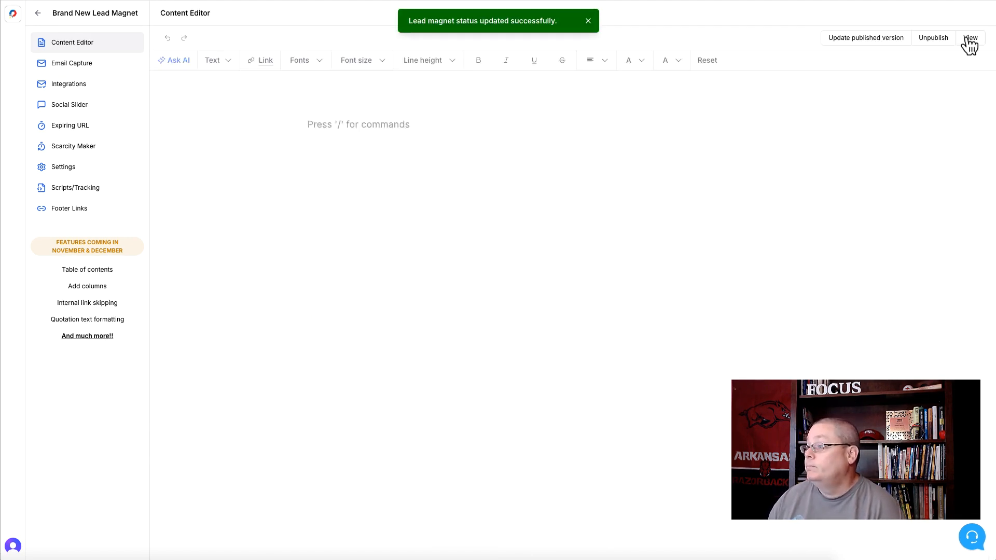
click(967, 38)
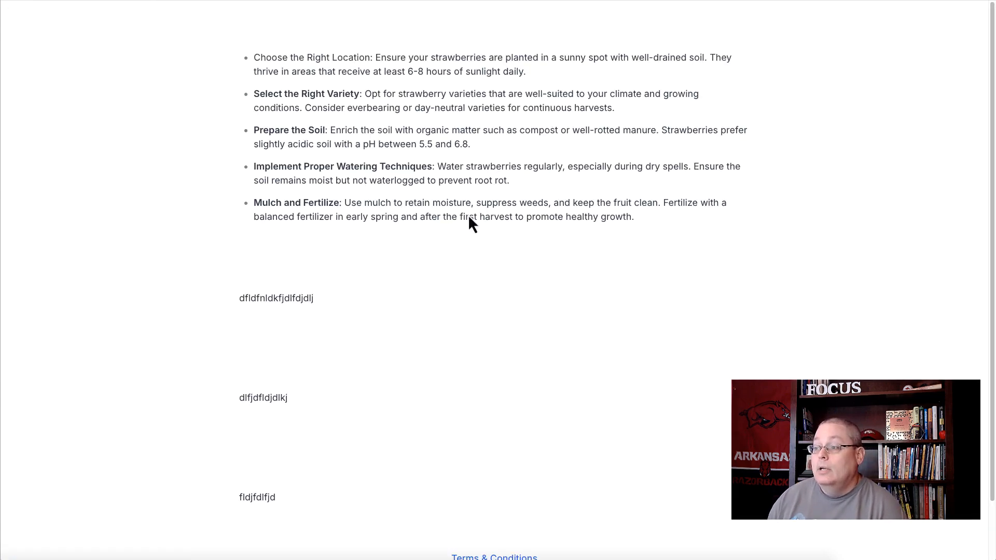
scroll(460, 265, down, 1)
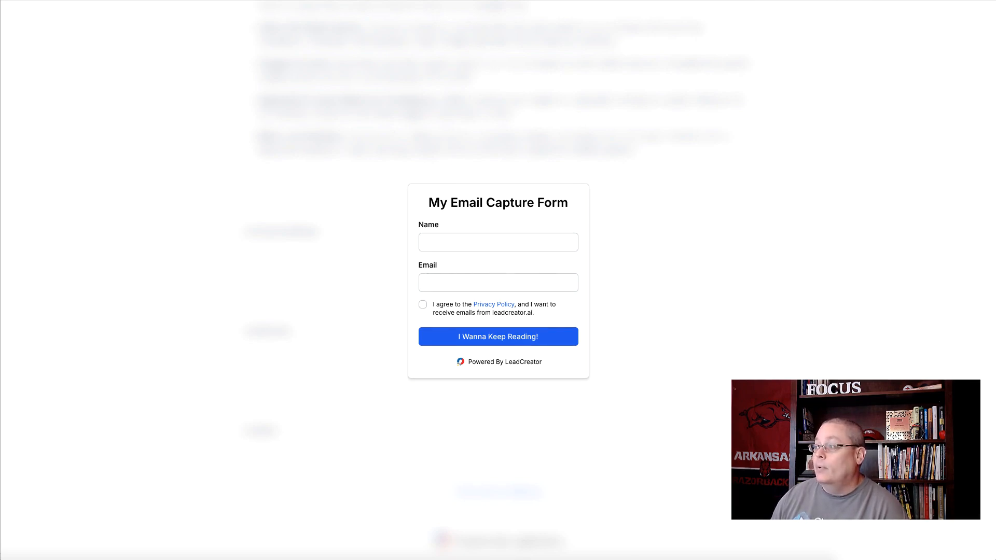
click(713, 0)
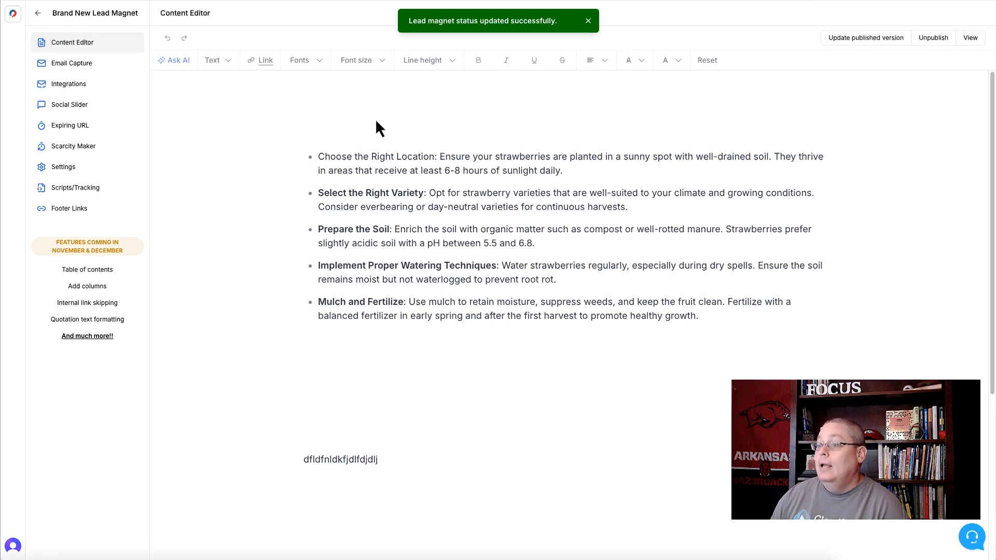
Add a second footer link row labelled "Privacy Policy" and copy its label text
click(80, 191)
click(81, 217)
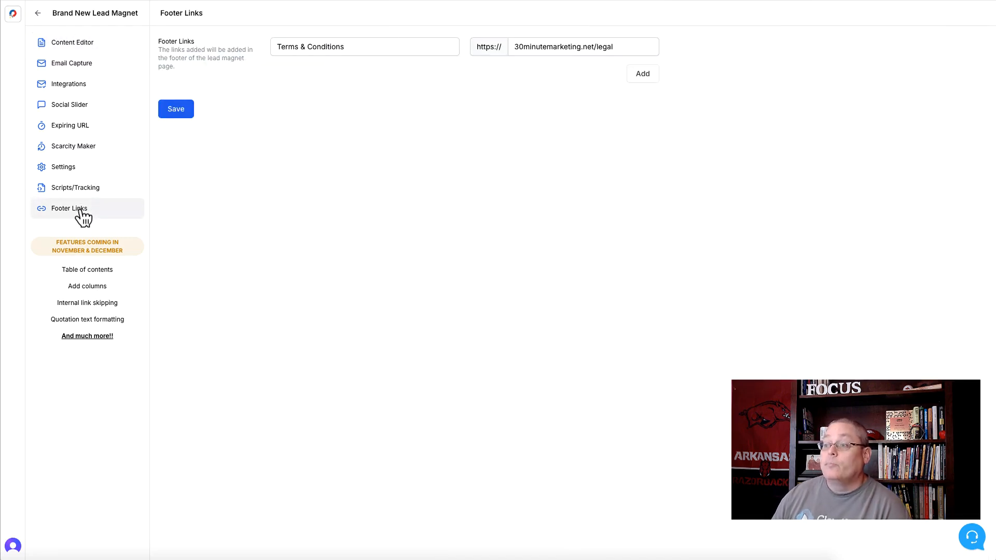
click(645, 76)
click(324, 78)
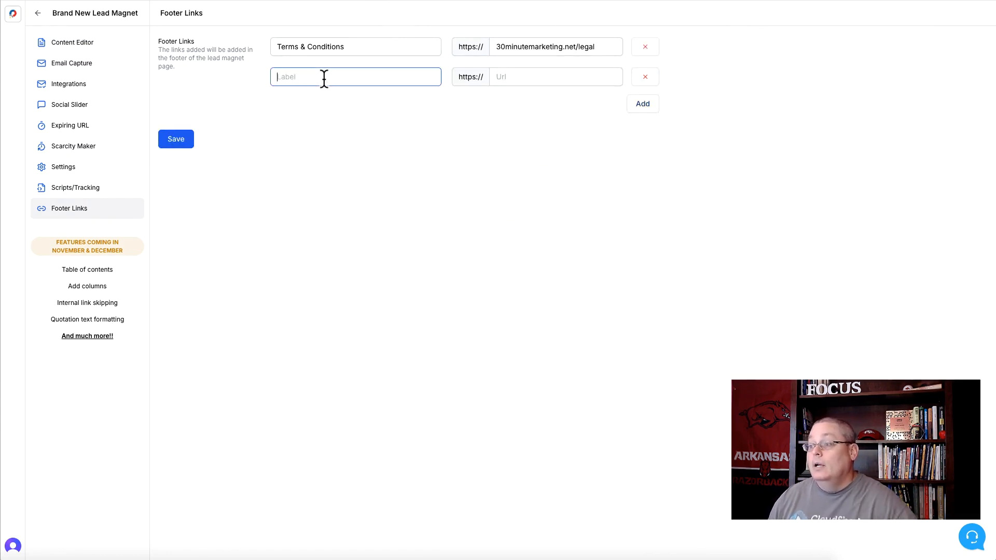
text(Priv)
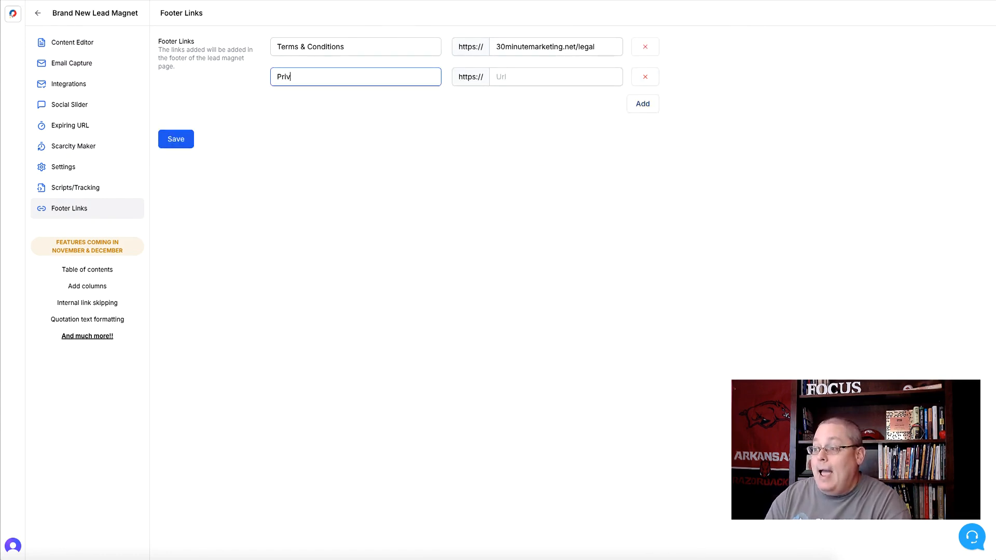
text(acy Policy)
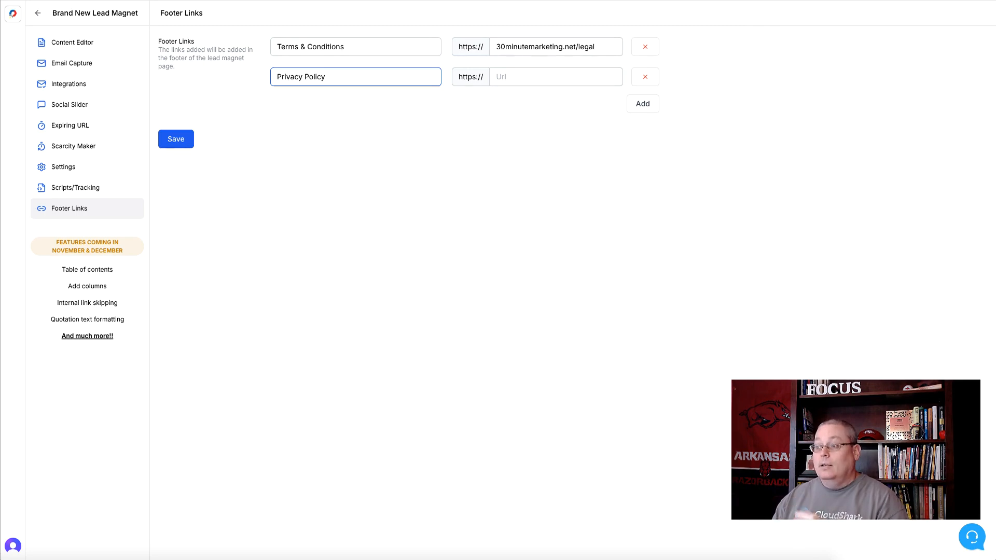
triple_click(310, 77)
key(ctrl+c)
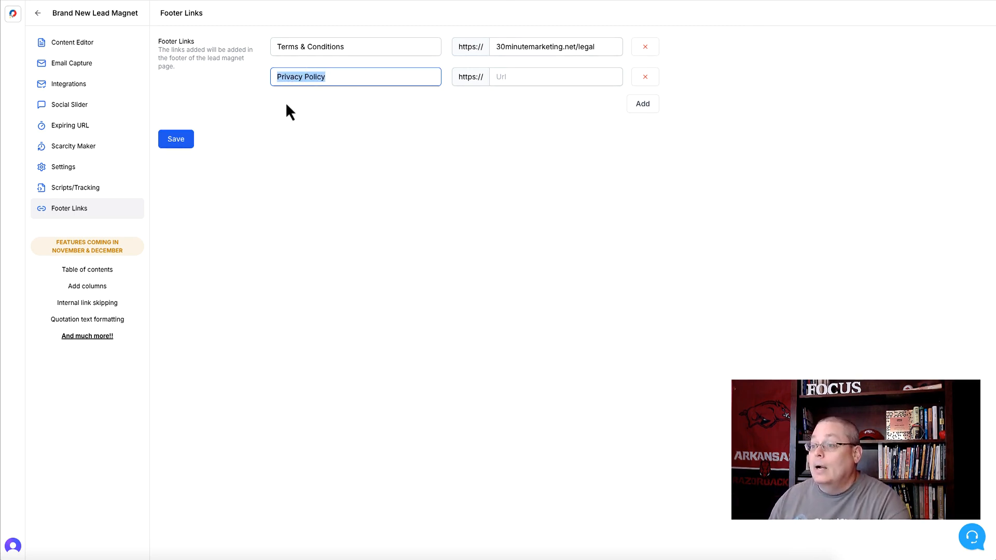
Start a new lead magnet named "Privacy Policy" using the Raw ChatGPT template
click(37, 15)
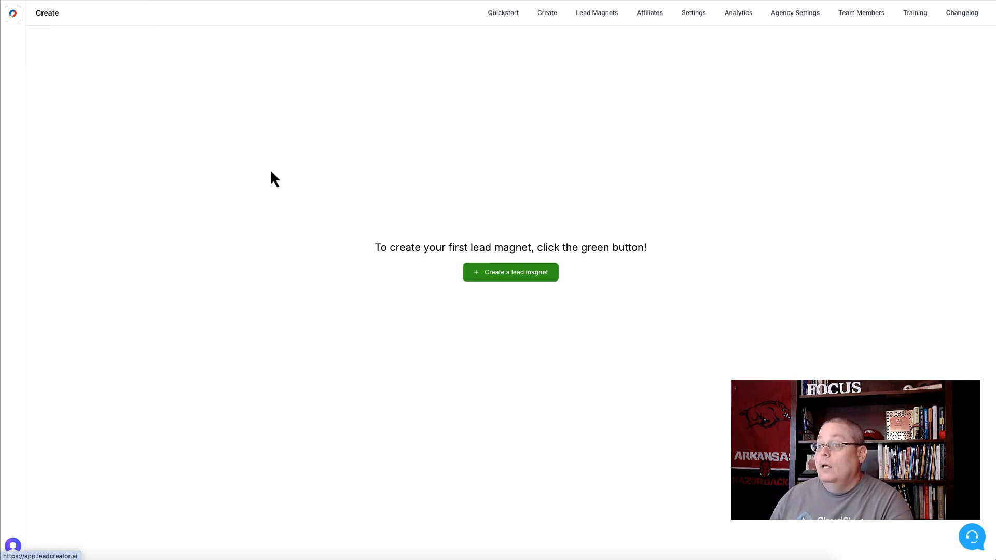
click(490, 277)
key(ctrl+v)
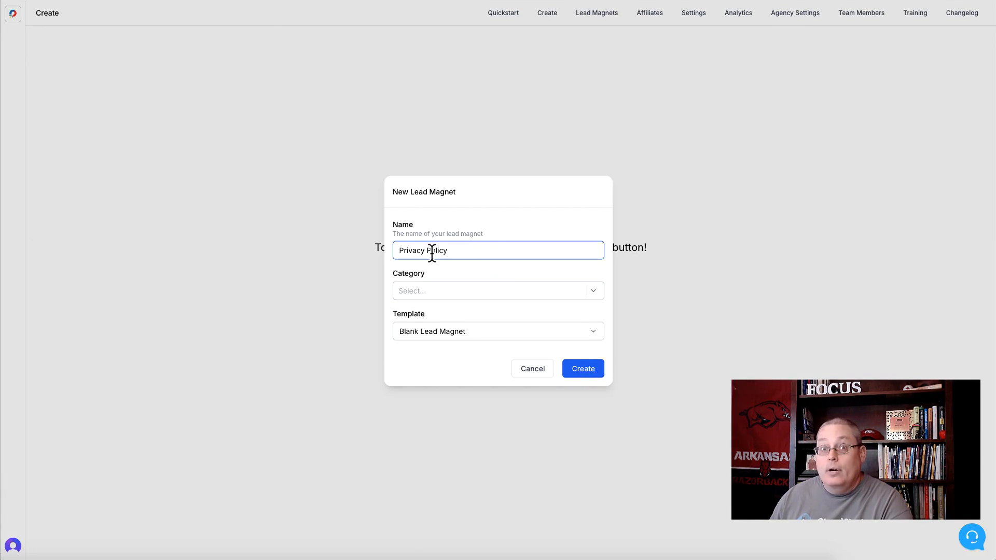
click(440, 333)
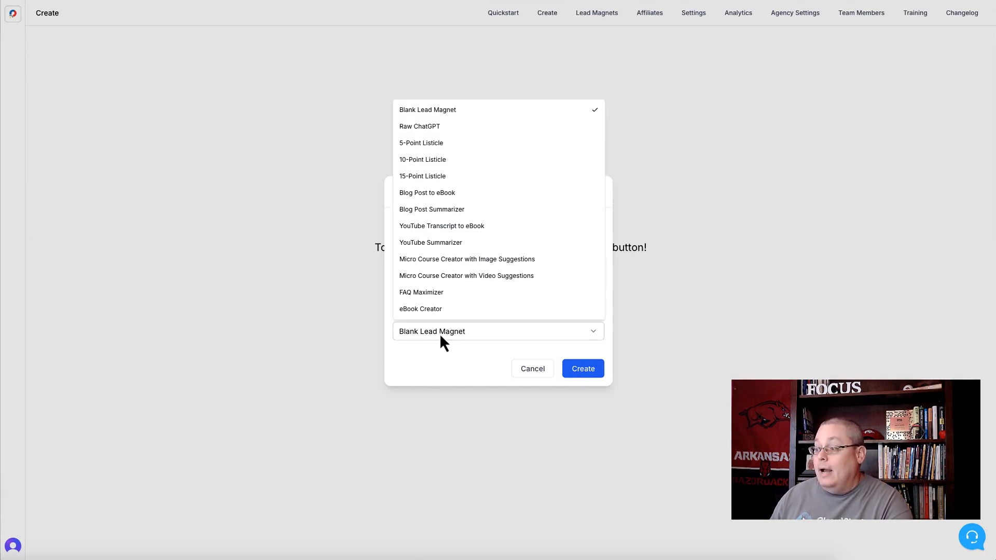
click(419, 127)
Create the page from the prompt "Create me a Privacy Policy page for the my online business with the name of AwesomeBusiness.com"
click(436, 318)
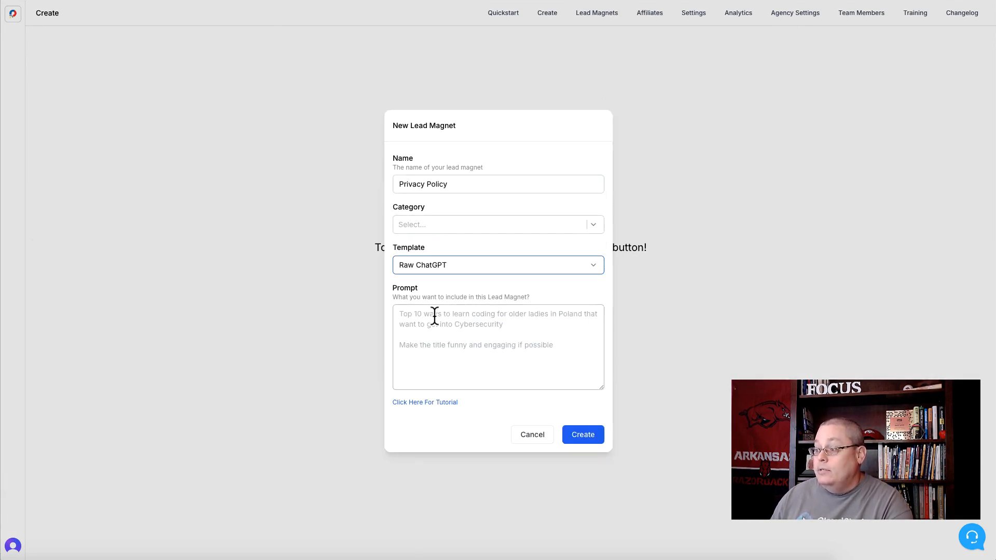
text(Create me a )
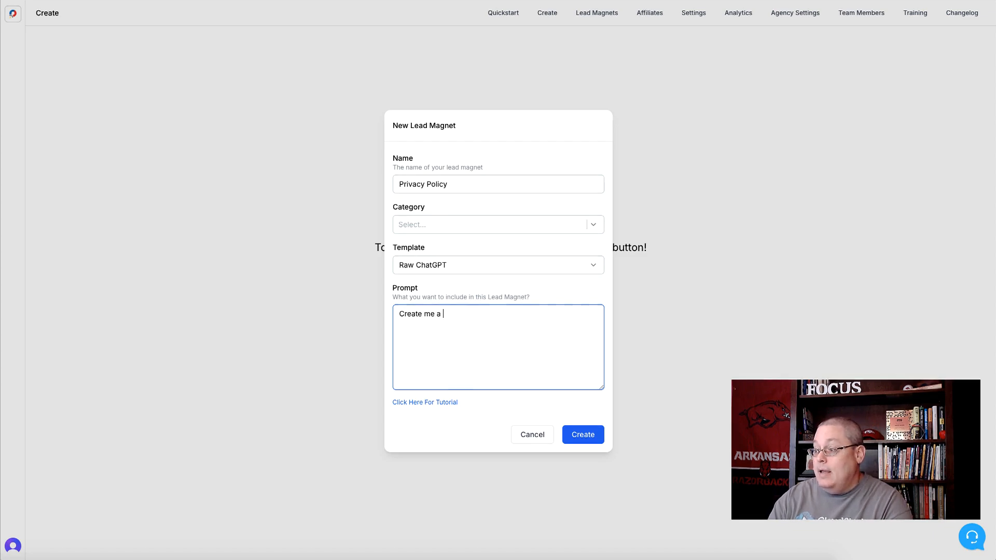
text(Privacy Policy page for the)
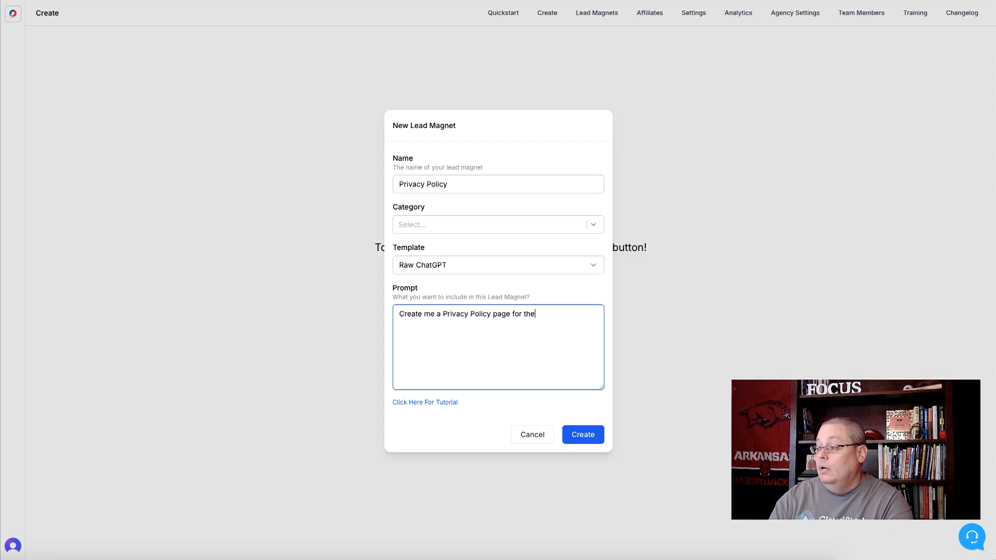
text( my online busine)
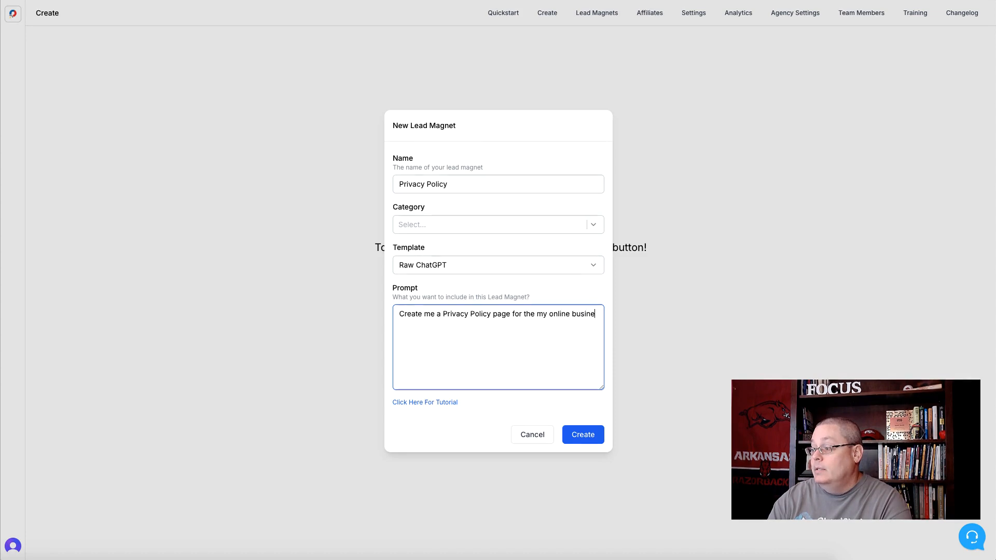
text(ss with the )
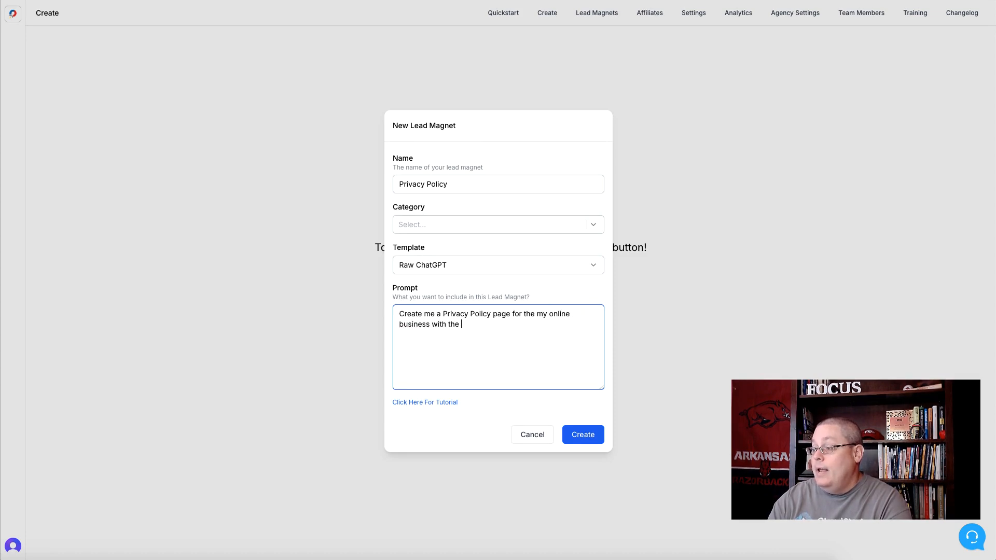
text(name of )
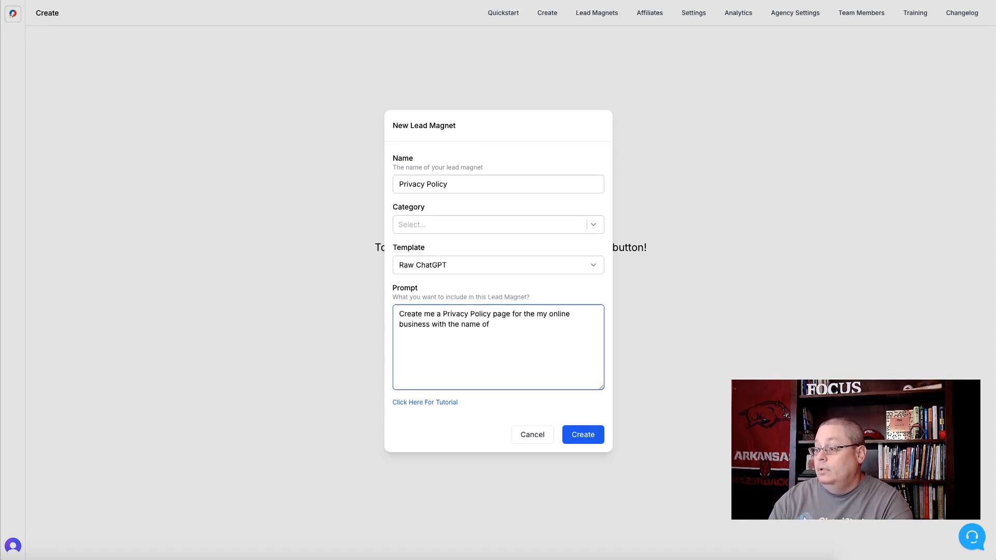
text(Awesome)
key(Tab)
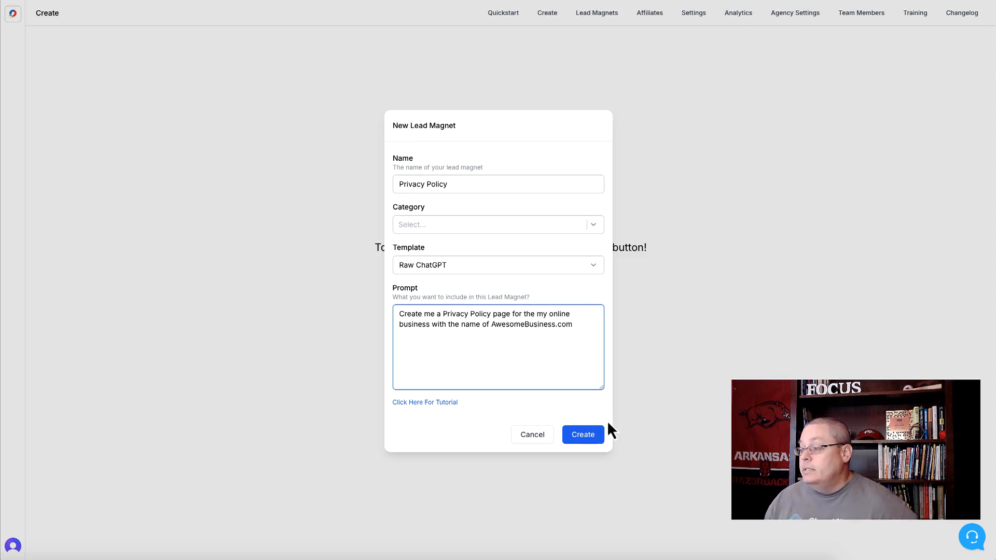
click(589, 435)
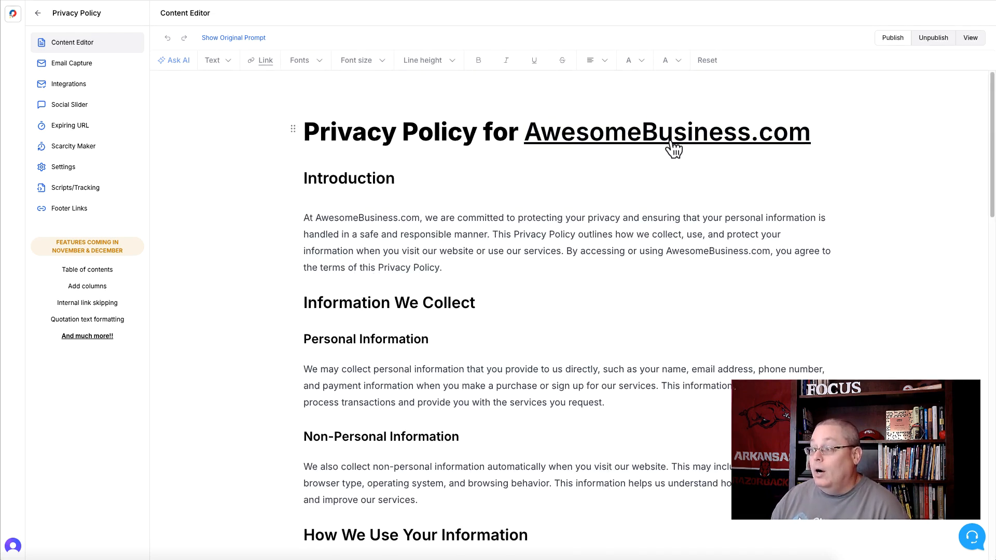
Review the generated privacy policy from its introduction to the contact section, and check the page's own footer link settings
scroll(408, 282, down, 1)
scroll(409, 283, down, 15)
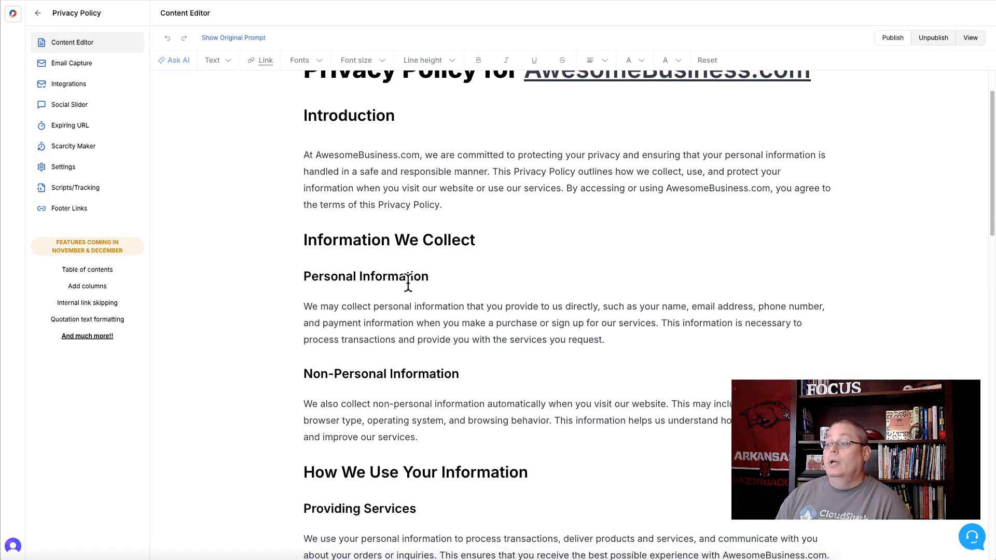
scroll(408, 297, down, 10)
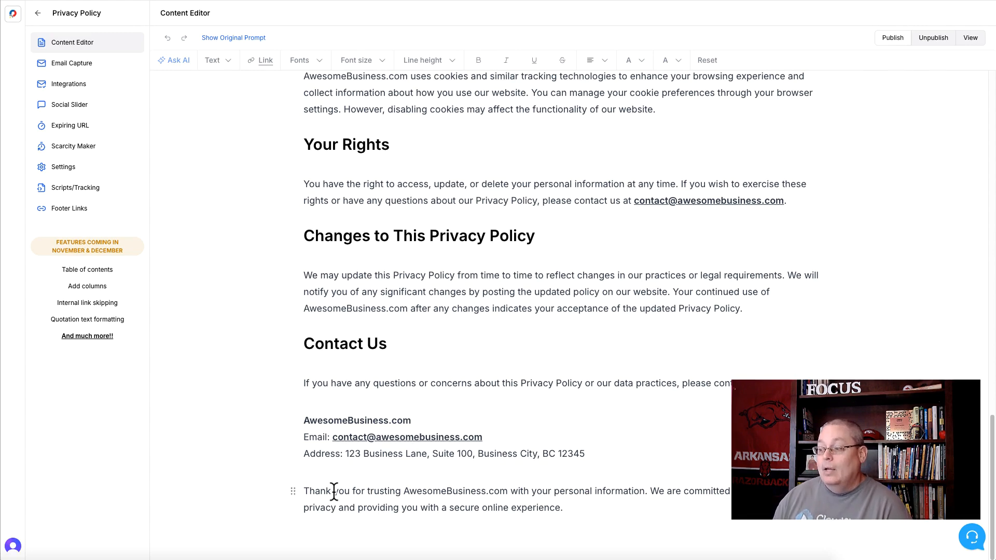
scroll(522, 467, up, 20)
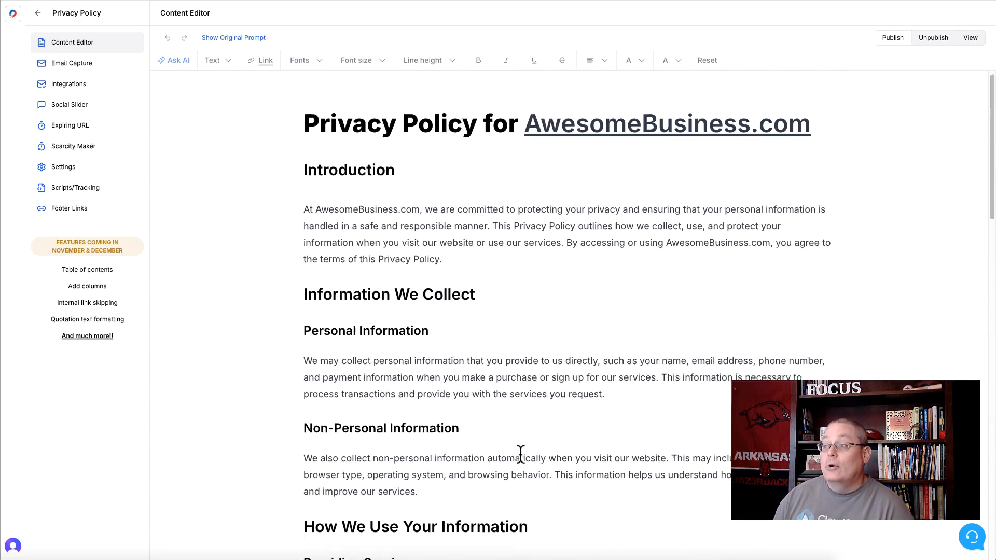
scroll(487, 356, down, 20)
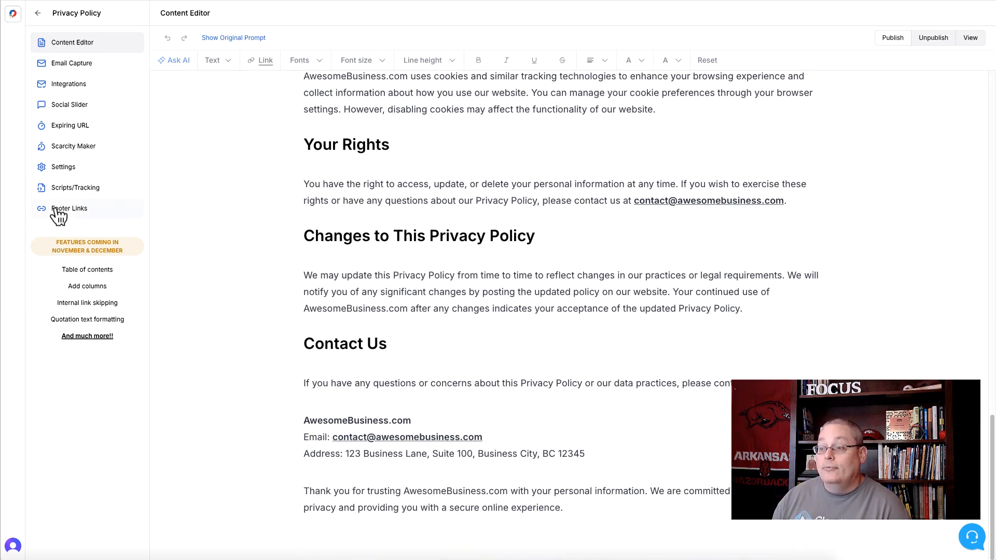
click(59, 213)
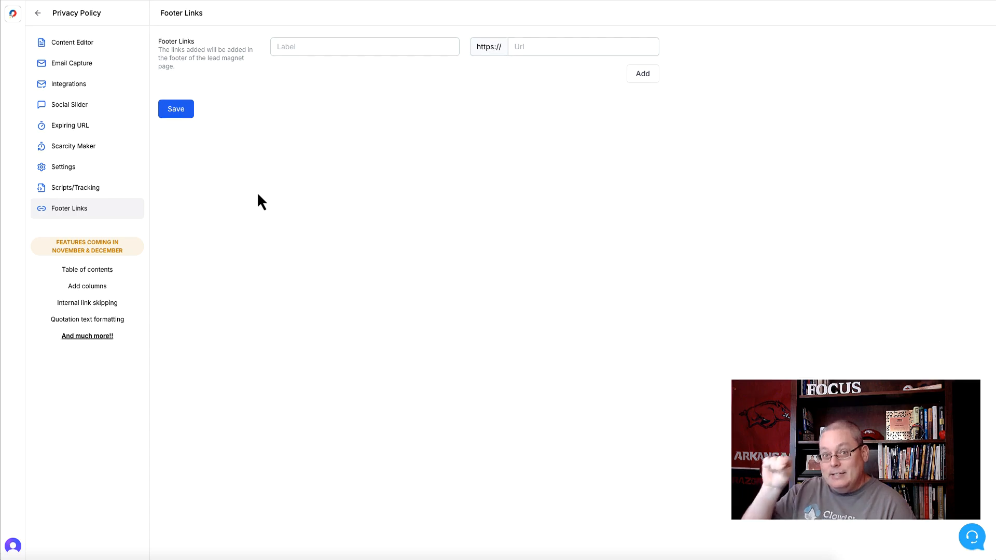
click(88, 46)
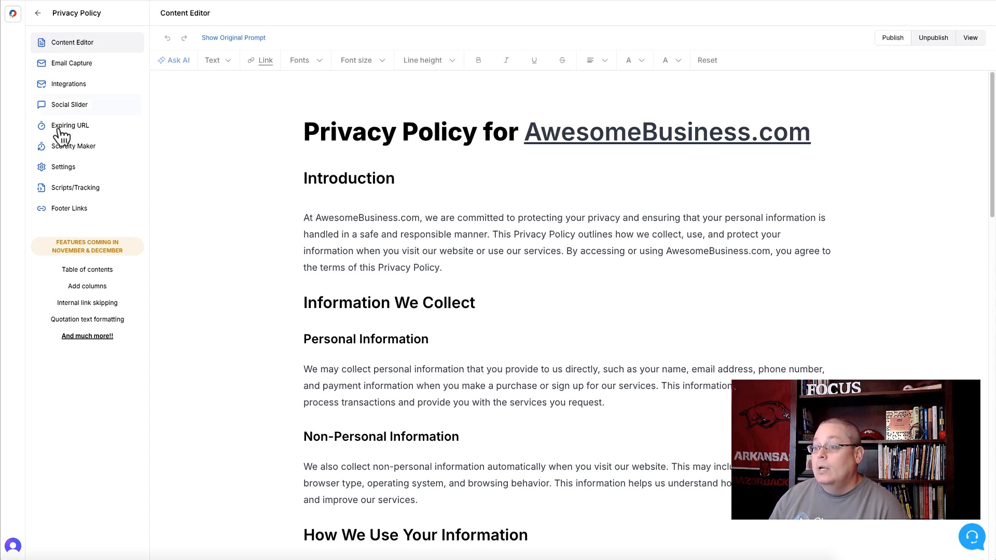
Set the Privacy Policy page's slug to "privacy-policy", keep the app.leadcreator.ai domain, and save the slug
click(69, 169)
double_click(320, 74)
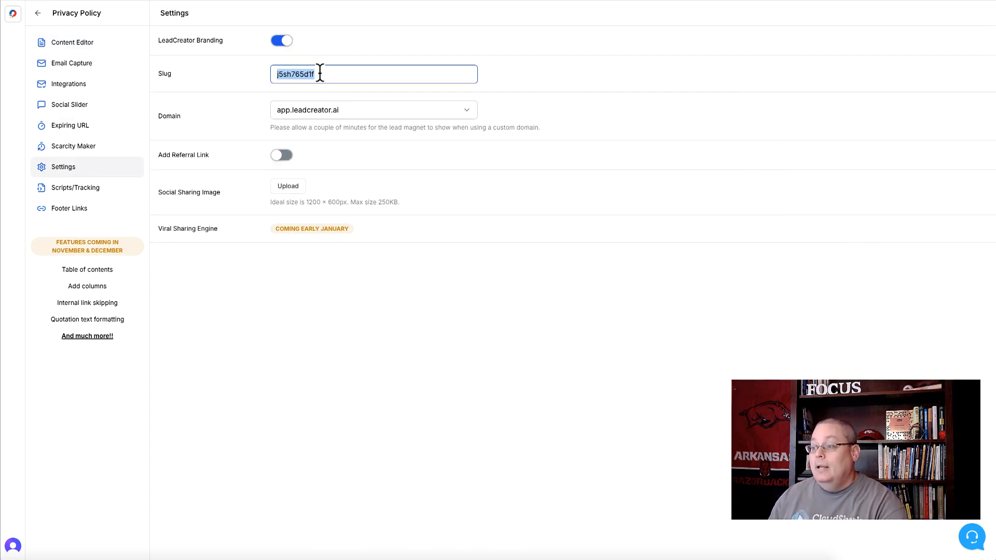
text(privacy-policy)
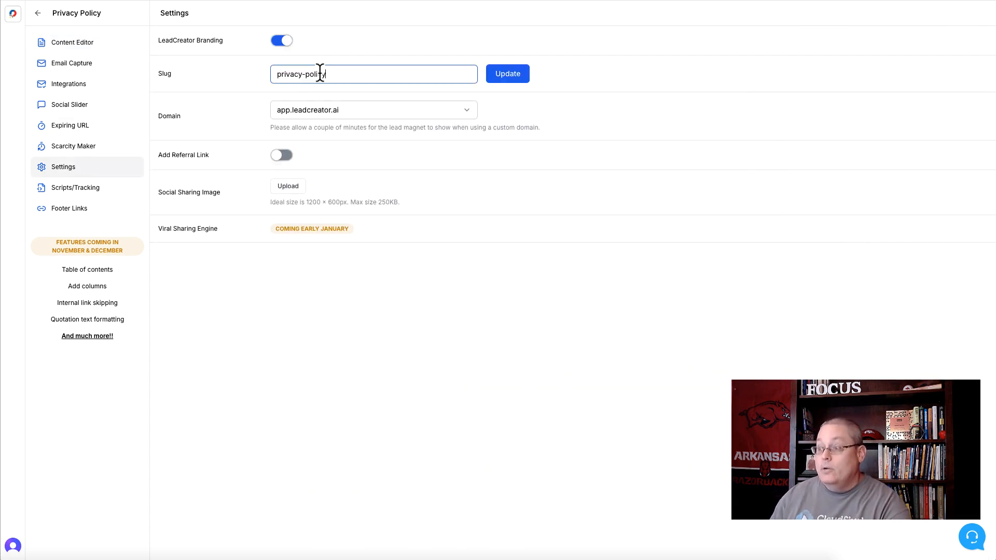
click(345, 111)
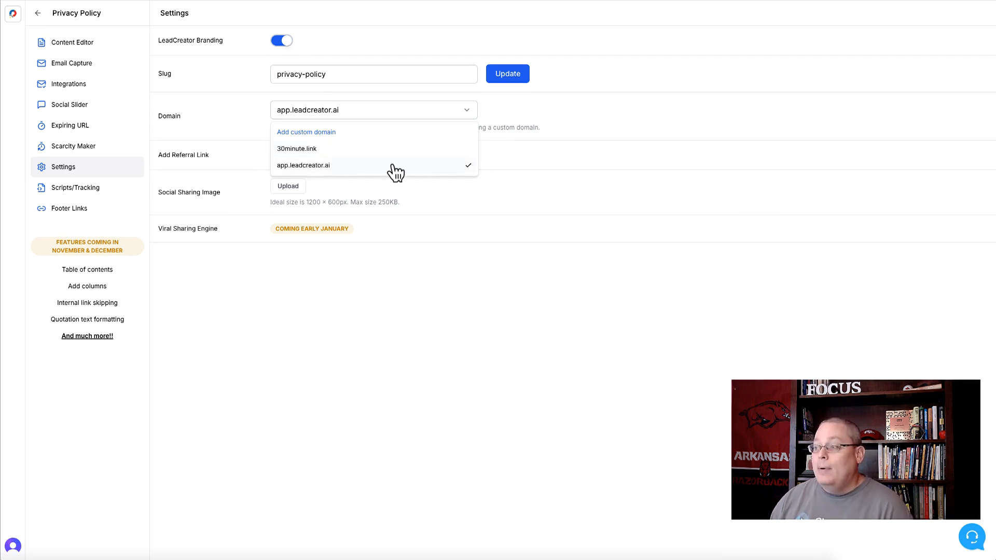
click(487, 207)
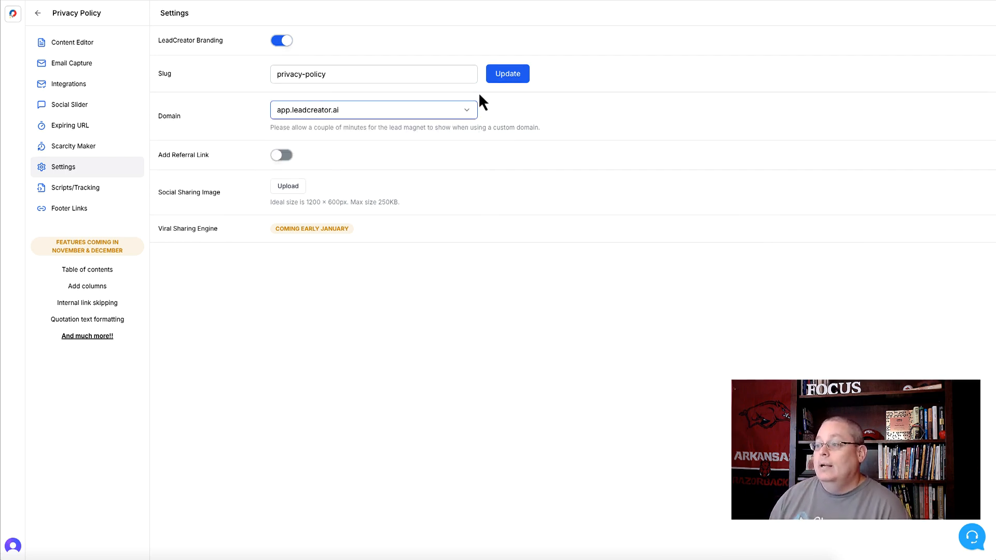
click(504, 75)
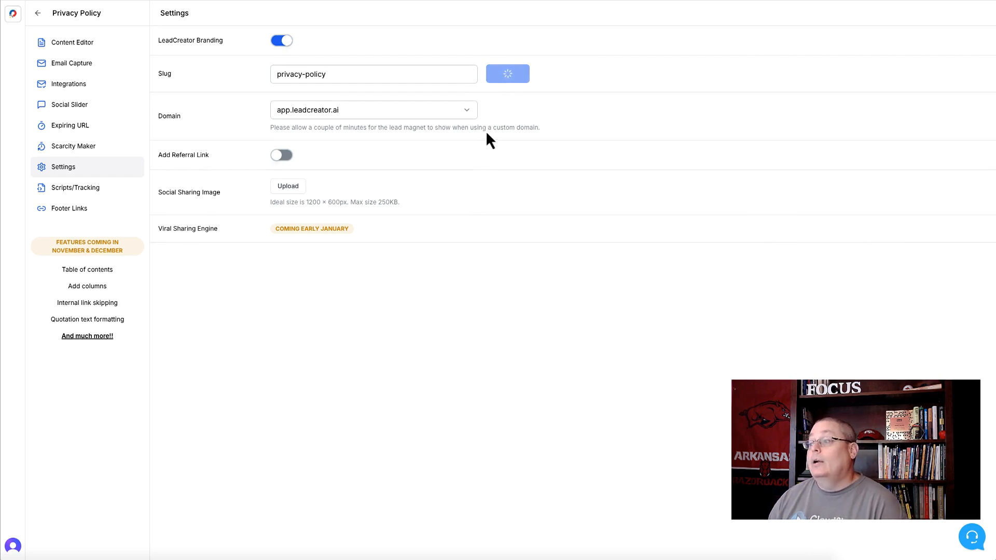
Publish the Privacy Policy page from the content editor and copy the address of its live page
click(76, 46)
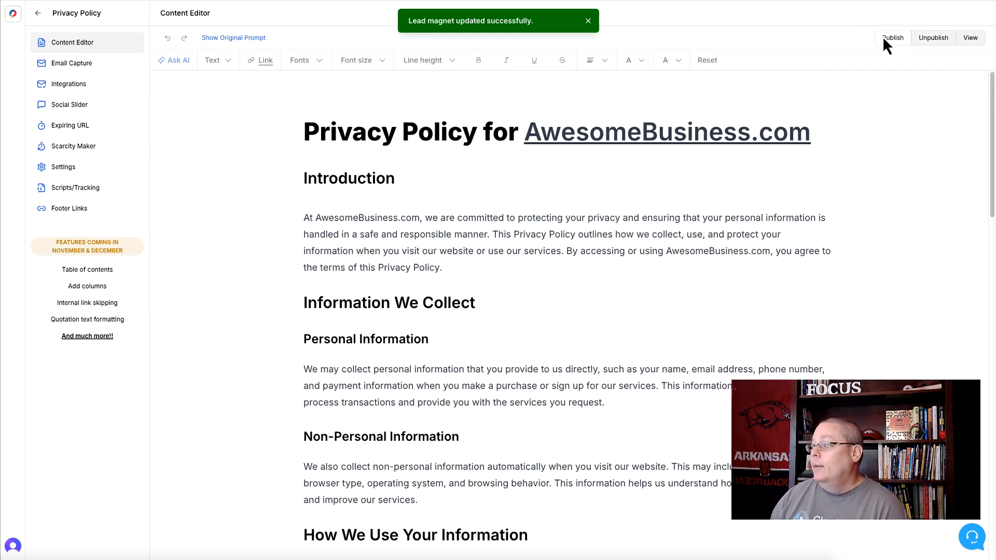
click(889, 39)
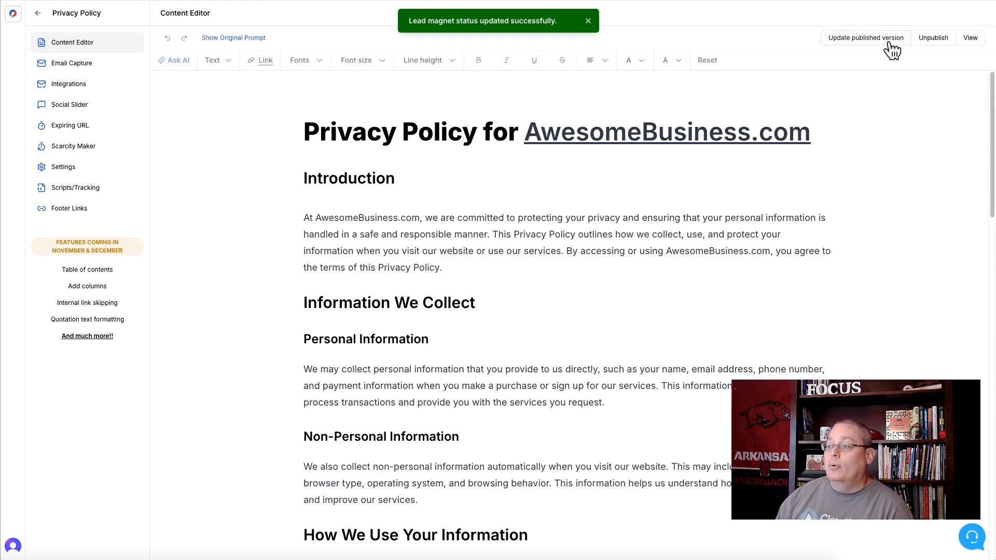
right_click(968, 39)
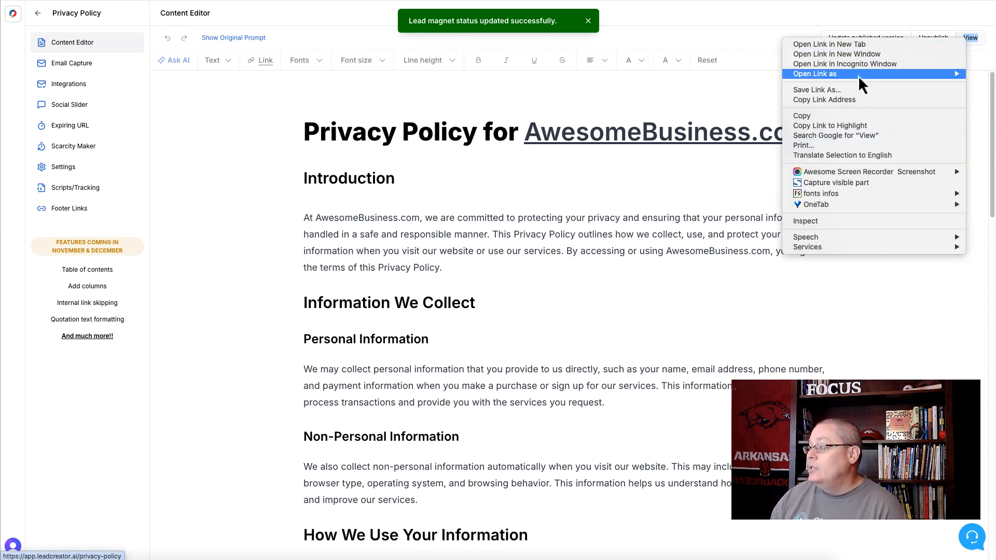
click(846, 100)
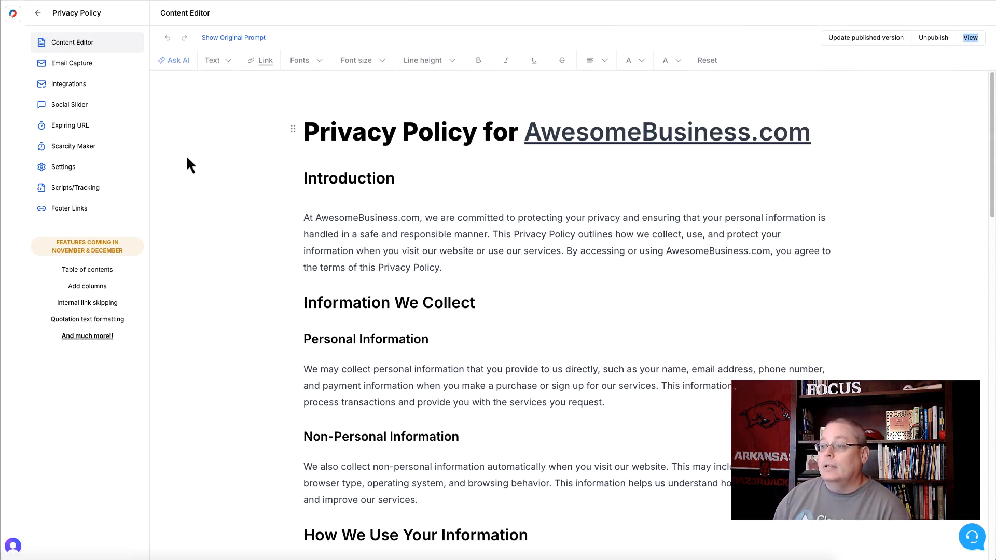
Open the footer links of "Brand New Lead Magnet" and add a second link row labelled "Privacy Policy"
click(39, 13)
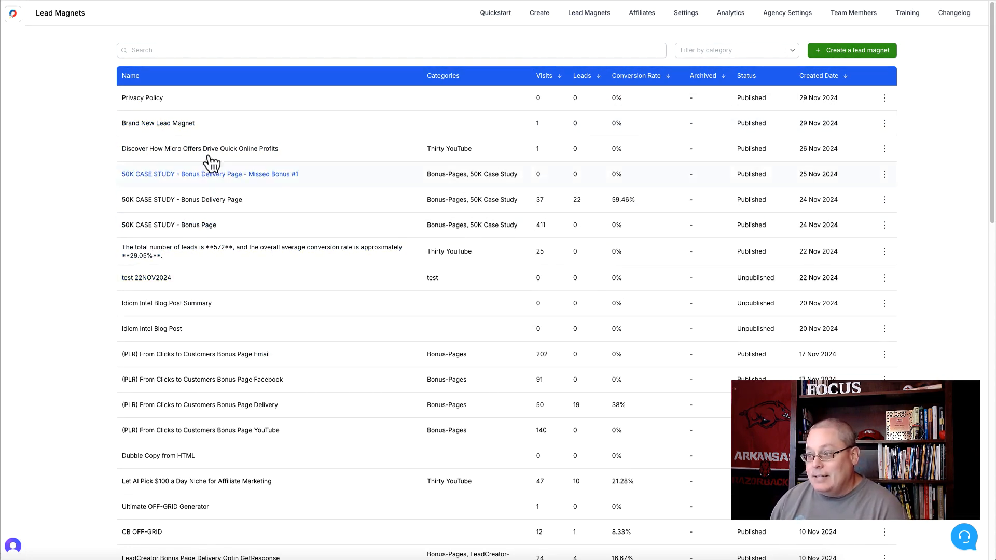
click(163, 124)
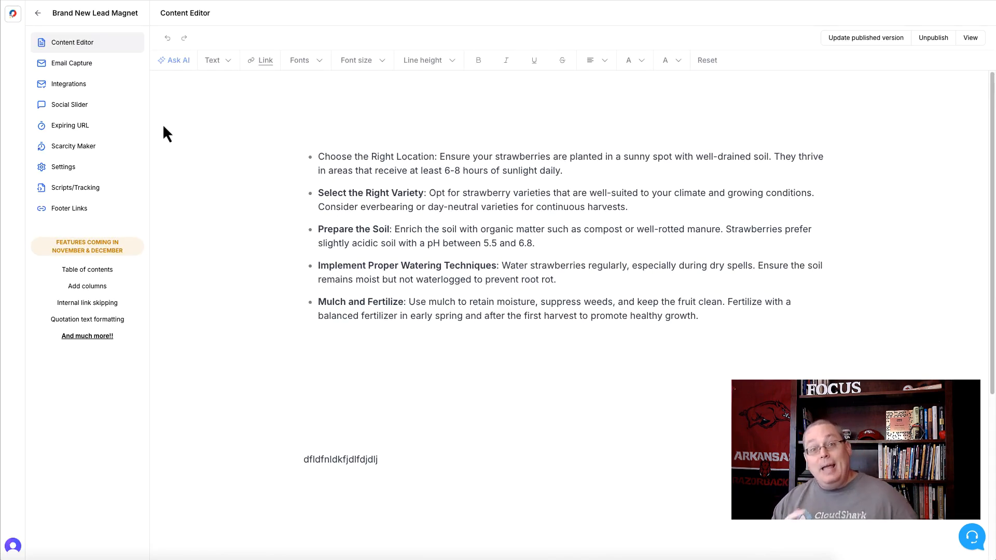
click(84, 209)
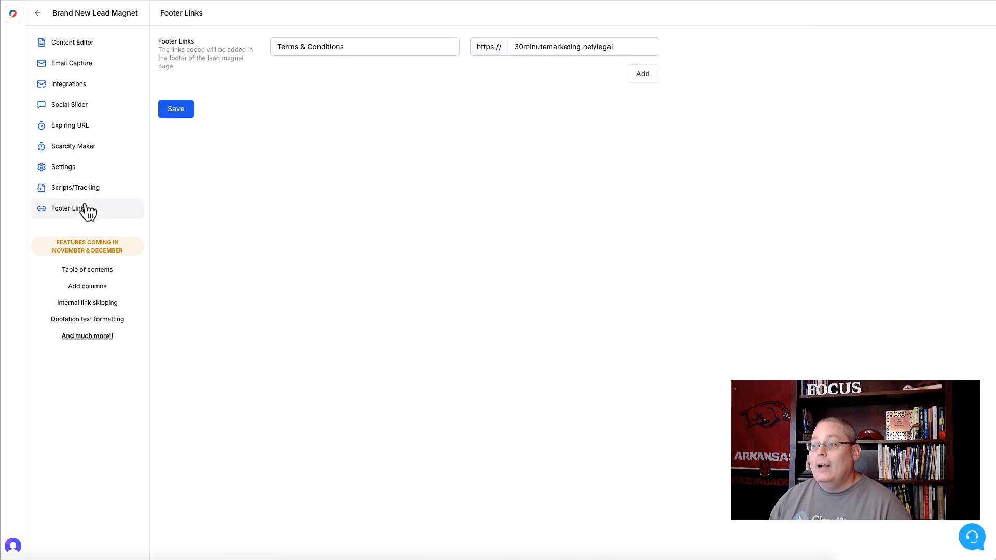
click(643, 73)
click(298, 73)
click(337, 102)
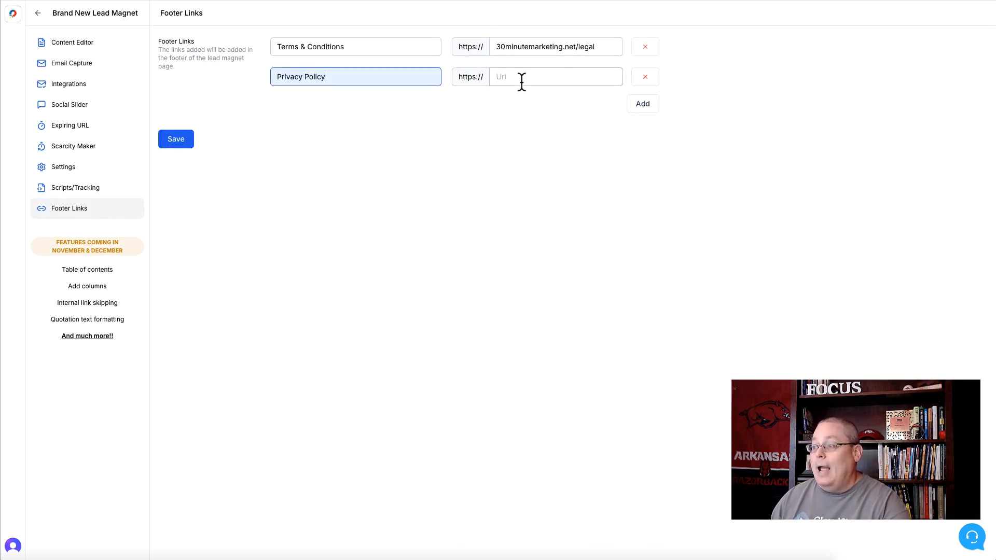
Set the Privacy Policy footer link's URL to app.leadcreator.ai/privacy-policy and save the footer links
click(522, 81)
key(super+v)
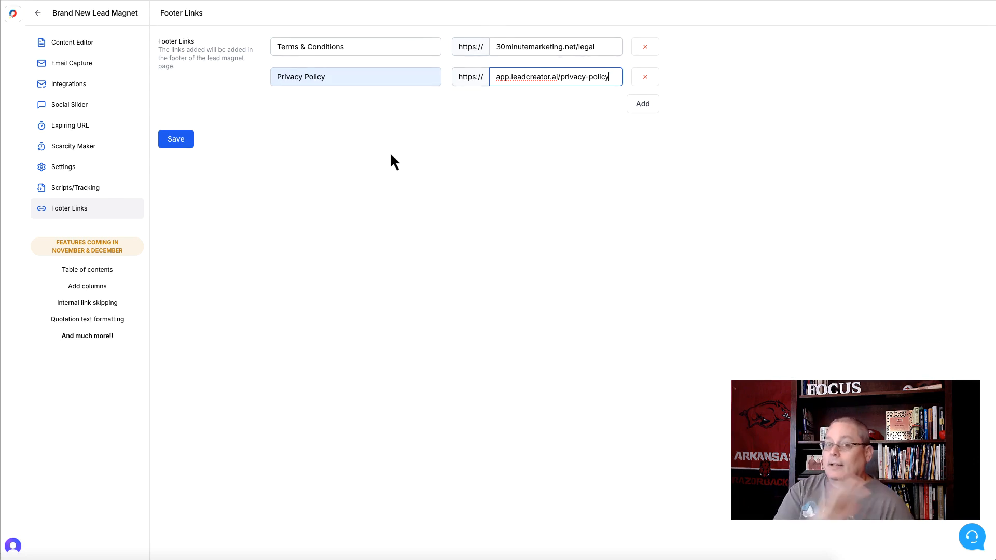
click(181, 144)
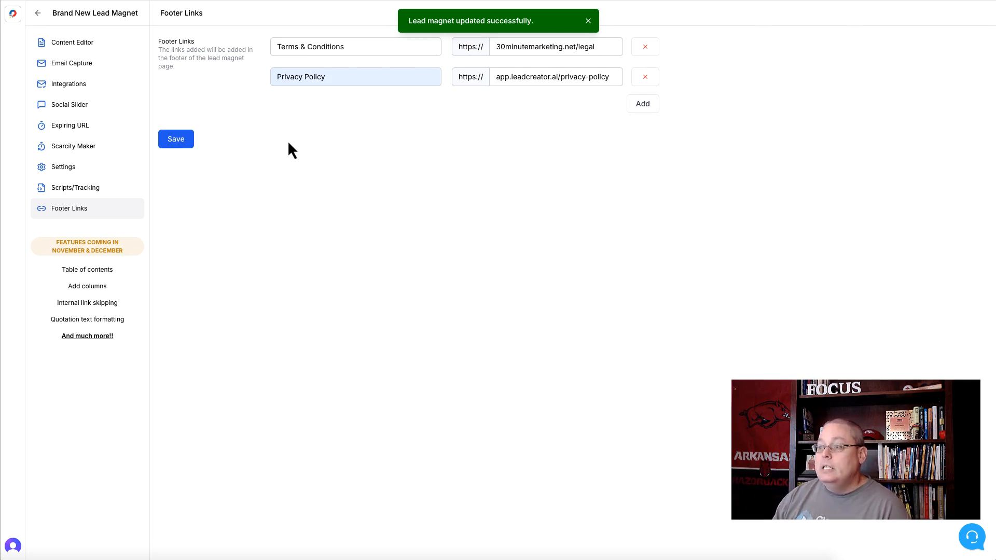
View the lead magnet's live page, submit the prefilled email capture form, and check the links in the page footer
click(86, 45)
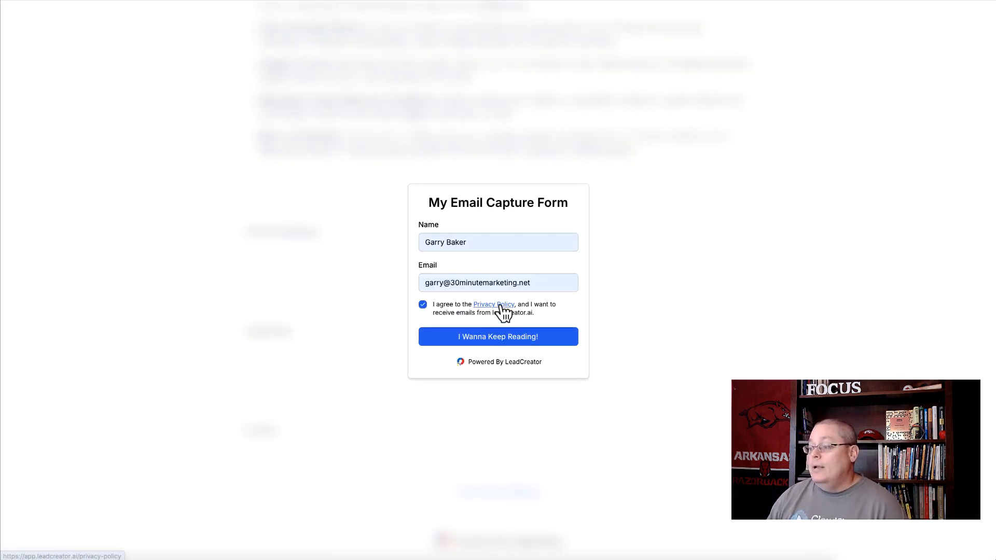
click(473, 342)
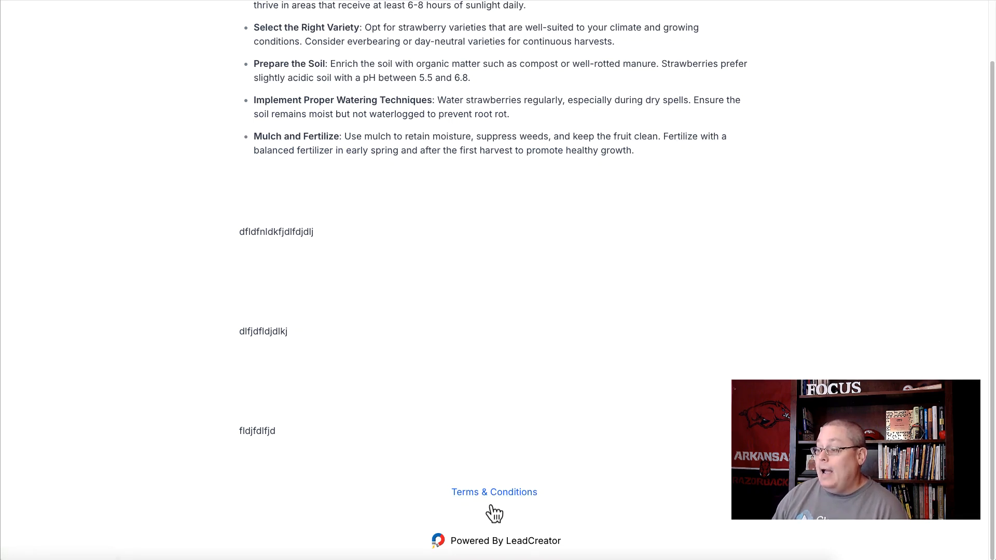
scroll(449, 265, up, 1)
scroll(473, 304, down, 1)
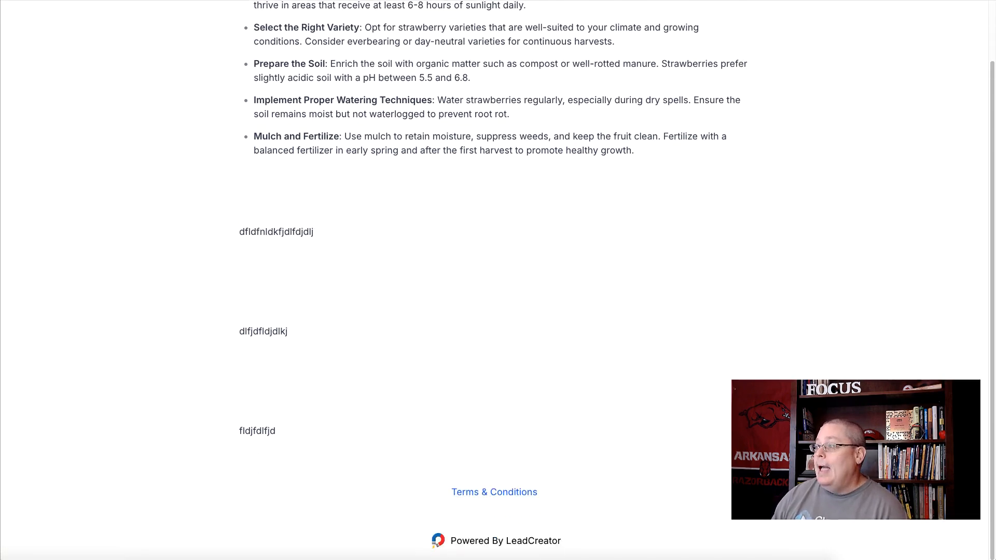
Update the published version of "Brand New Lead Magnet" and look over its live page again
click(312, 0)
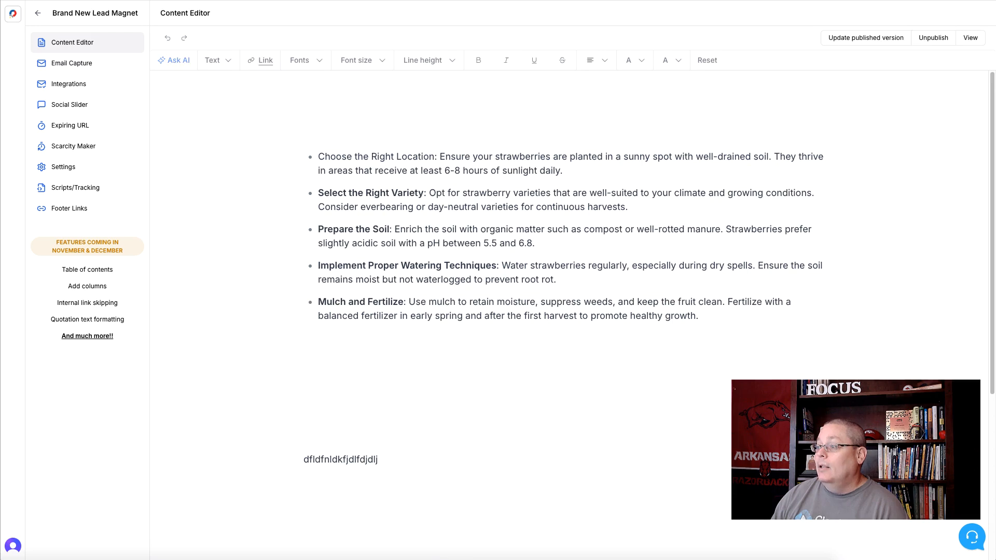
click(848, 46)
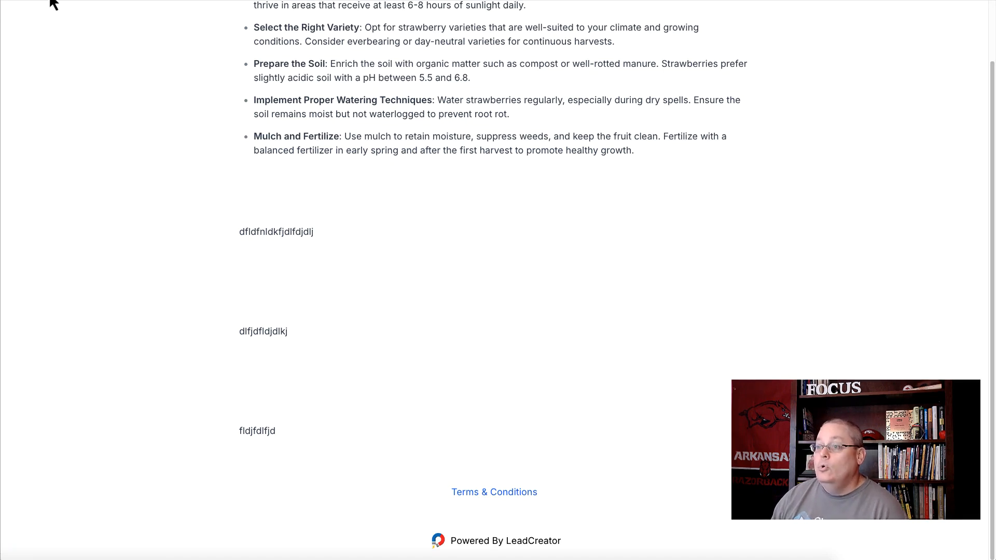
scroll(382, 306, up, 1)
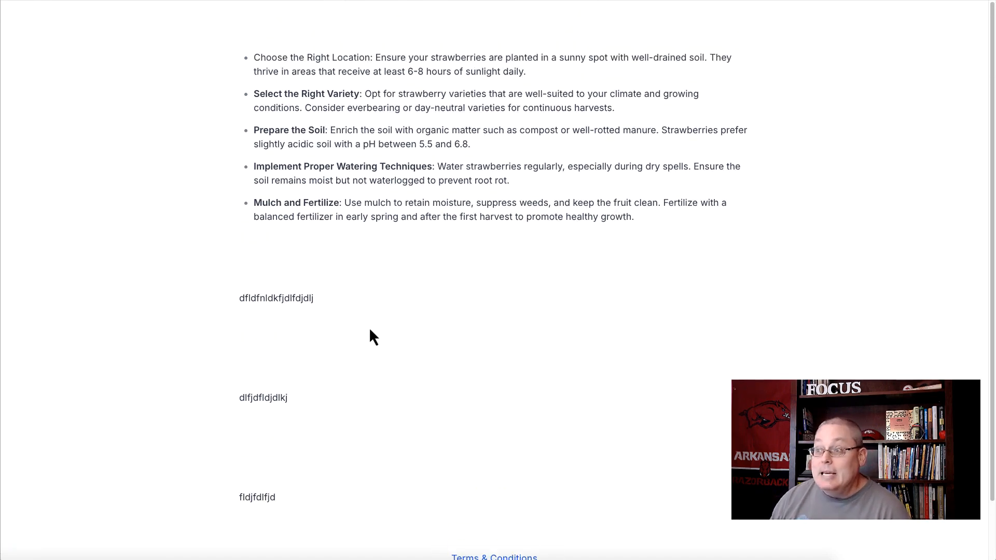
Open the Privacy Policy link in the lead magnet's live page footer and look through the linked page
scroll(369, 336, down, 1)
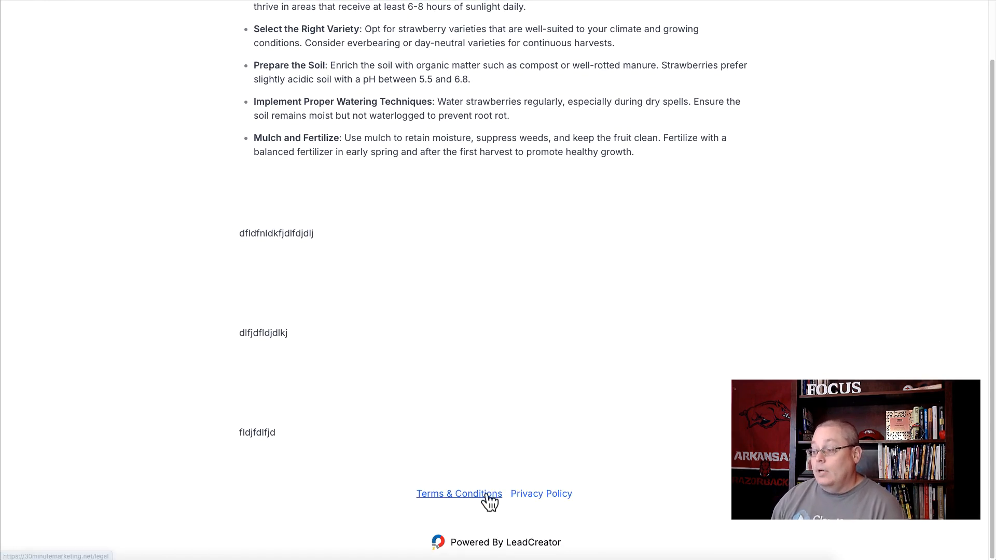
click(551, 497)
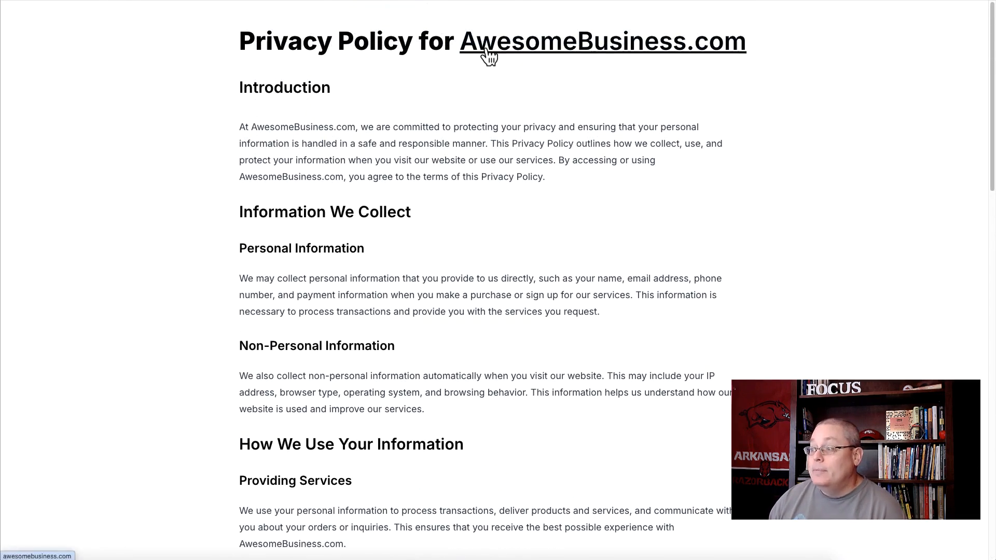
scroll(443, 294, down, 20)
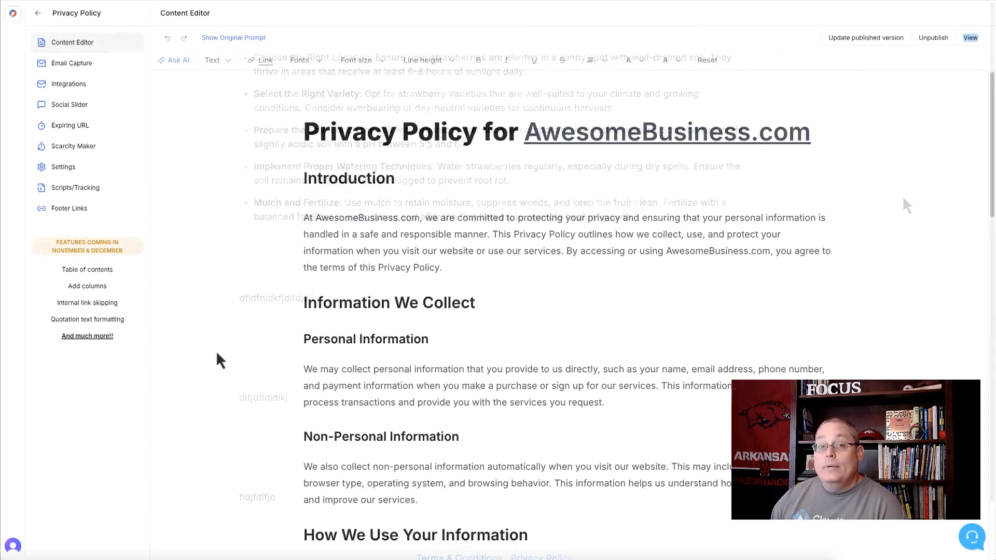
click(83, 68)
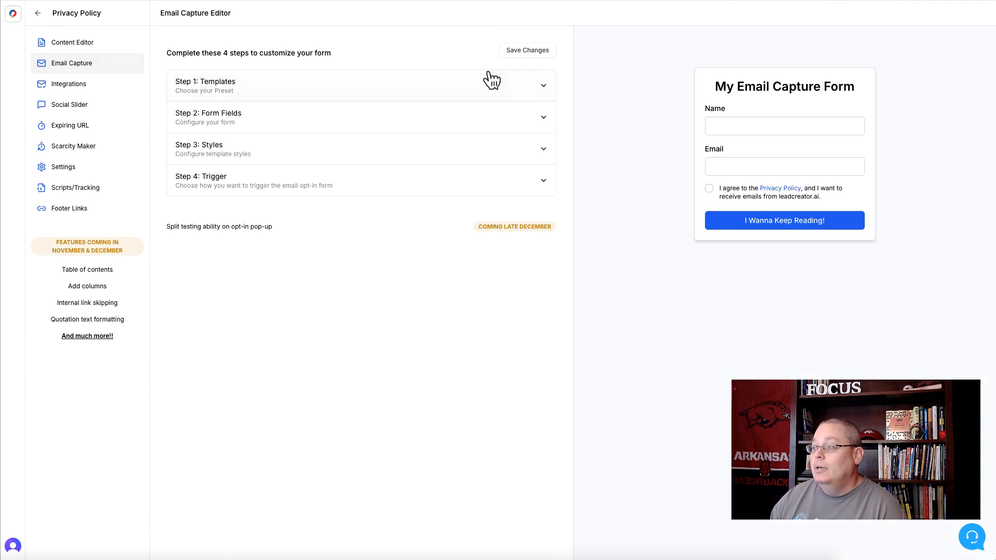
click(545, 87)
click(248, 274)
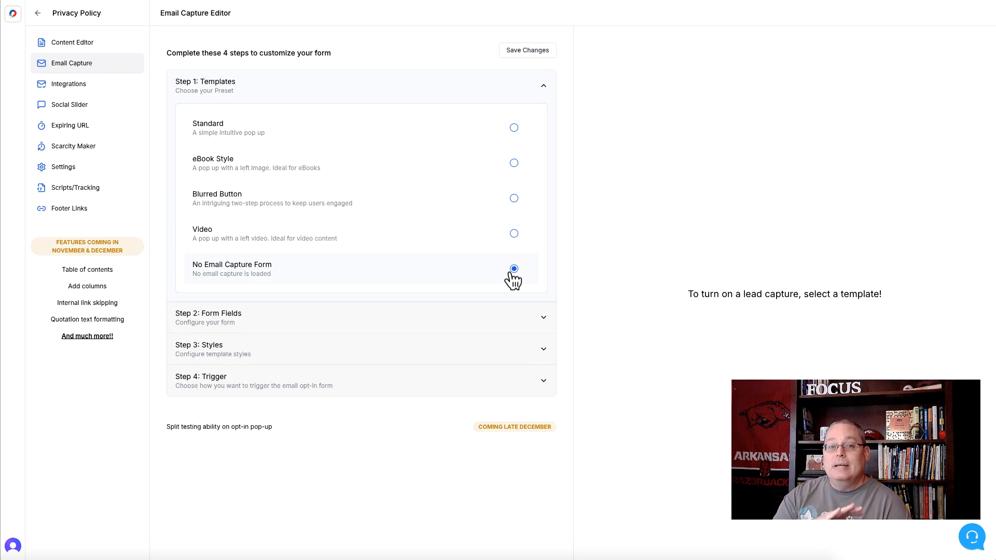
click(506, 51)
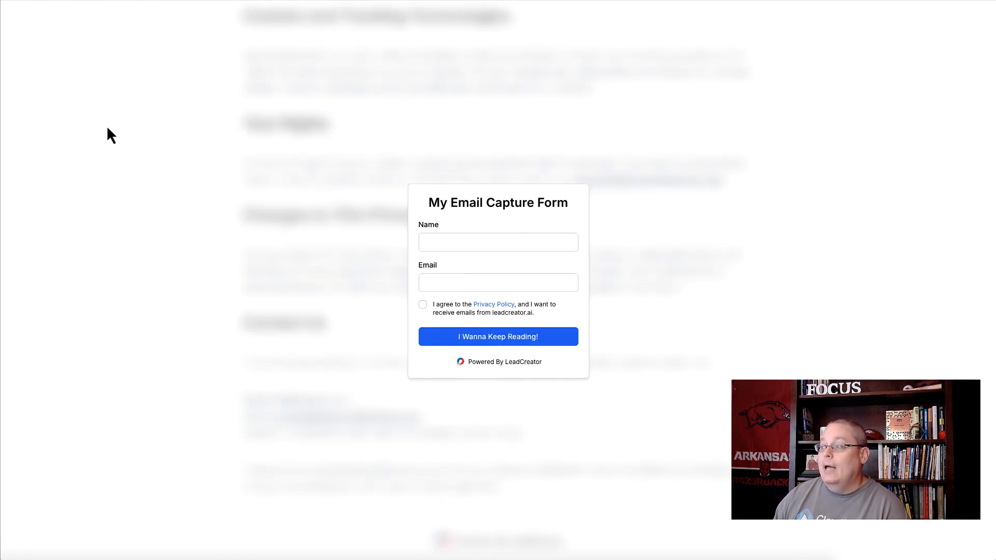
Reload the live Privacy Policy page and check it from beginning to end for an email capture pop-up
click(107, 129)
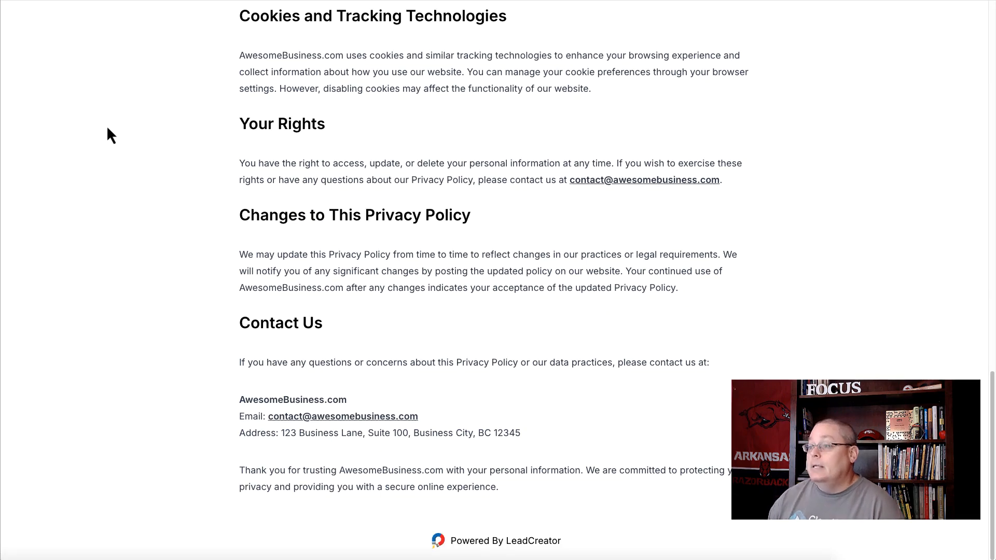
scroll(456, 157, up, 15)
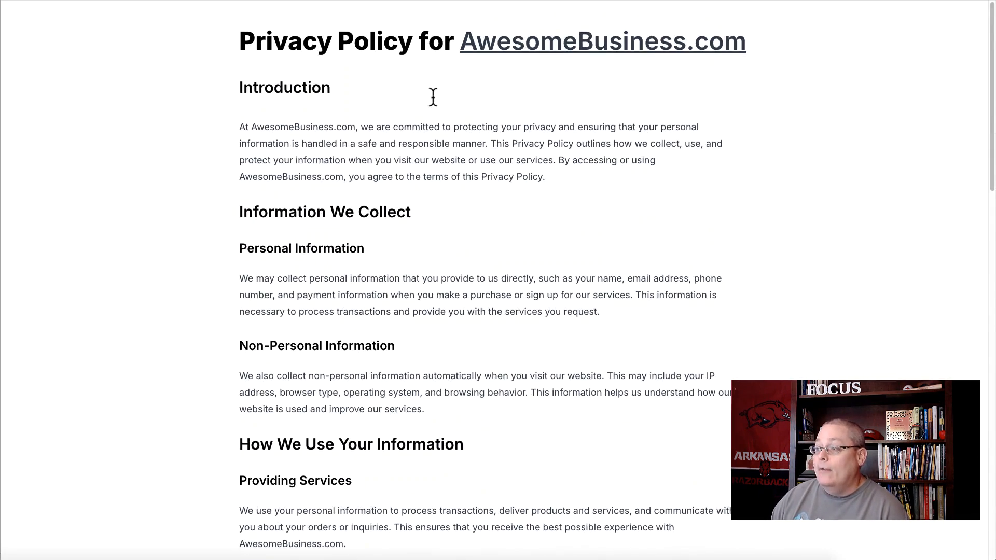
scroll(442, 192, down, 10)
scroll(442, 192, down, 9)
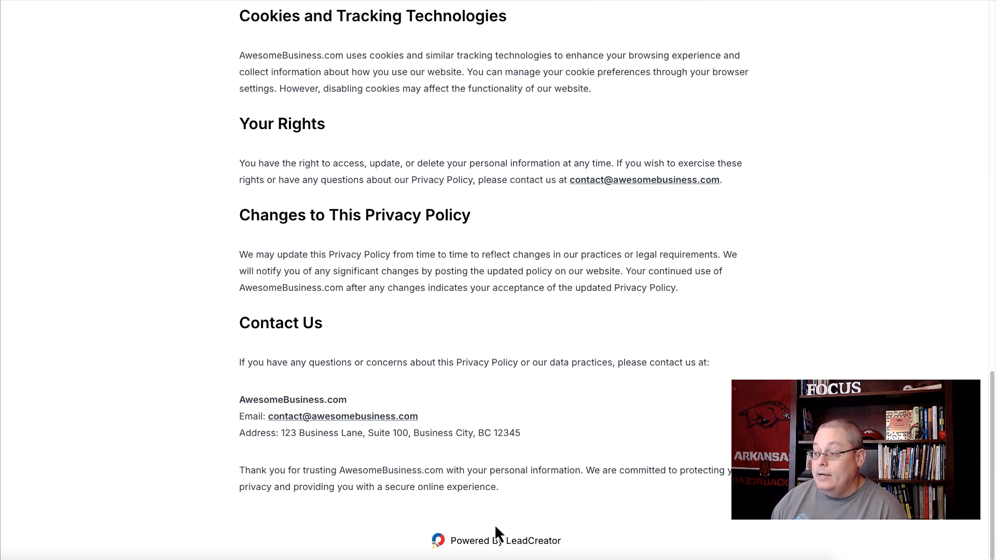
scroll(563, 457, up, 15)
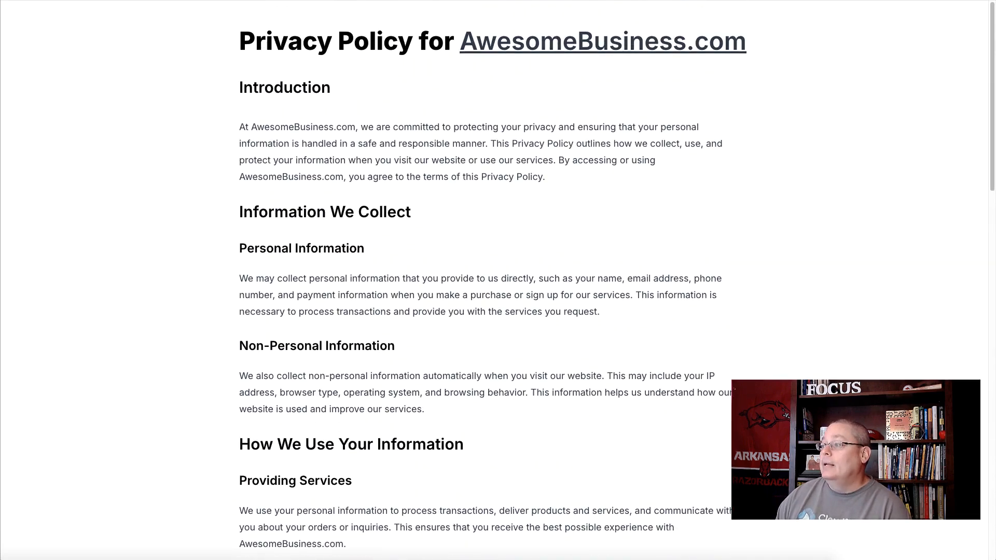
Return to the Privacy Policy's content editor, select the "Introduction" heading to view its formatting options, and look through the policy text
key(ctrl+shift+Tab)
click(69, 46)
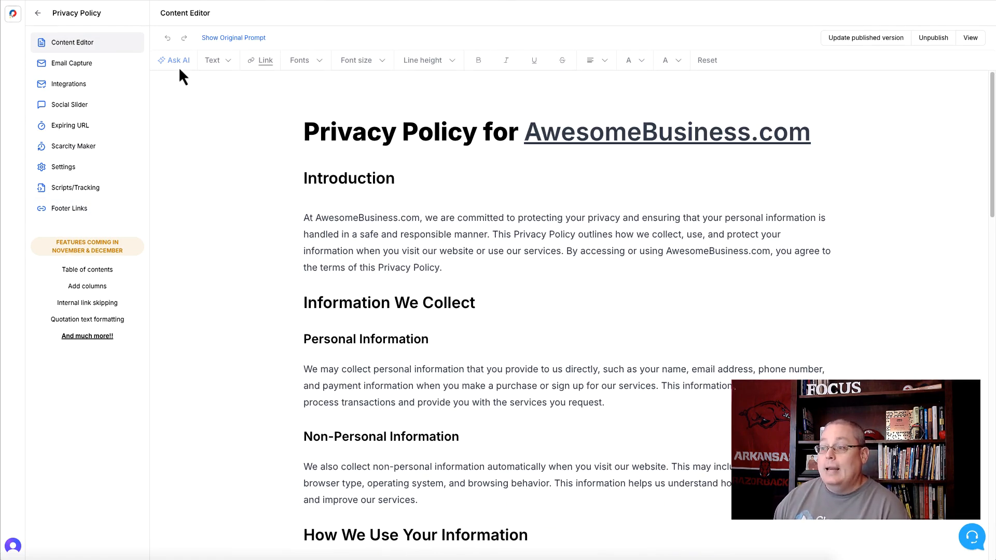
double_click(322, 178)
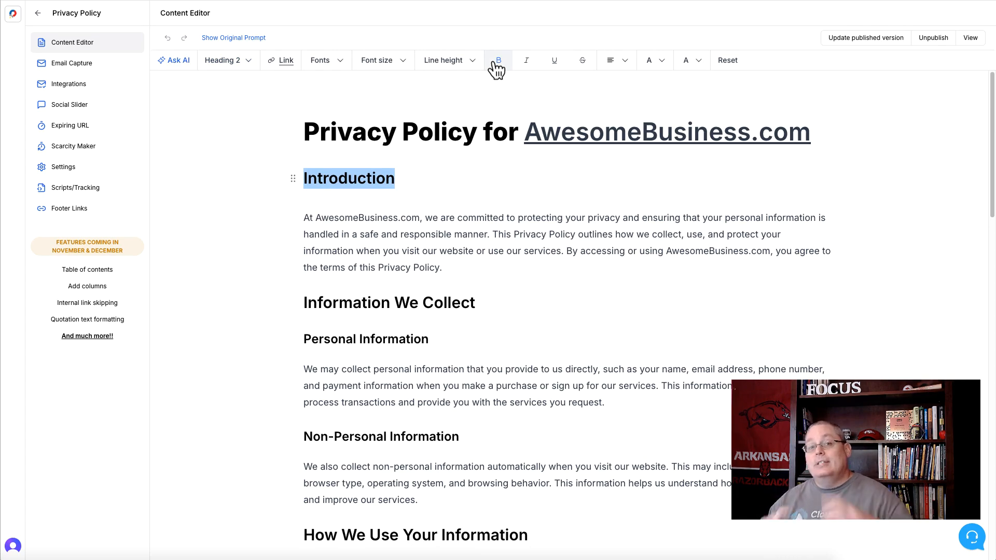
scroll(445, 267, down, 18)
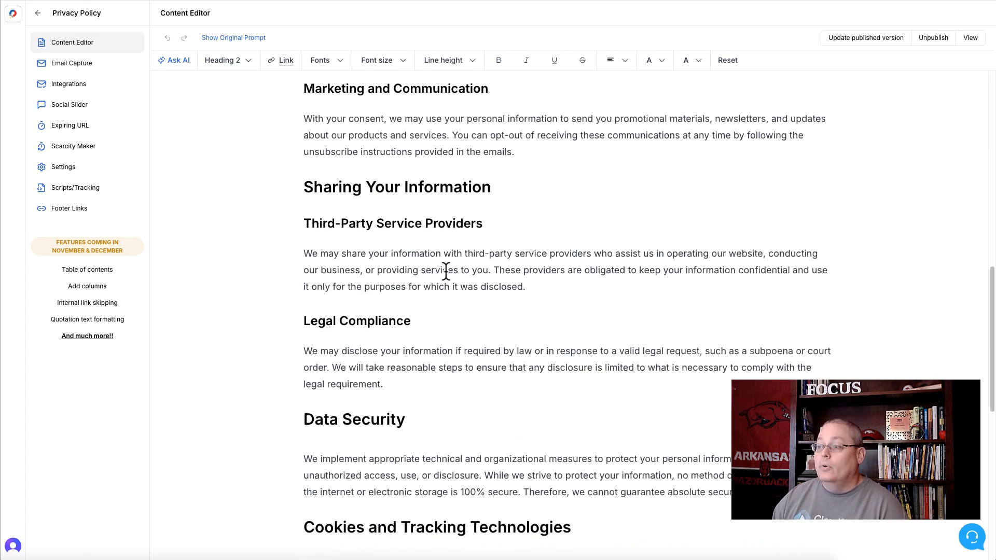
scroll(407, 358, down, 3)
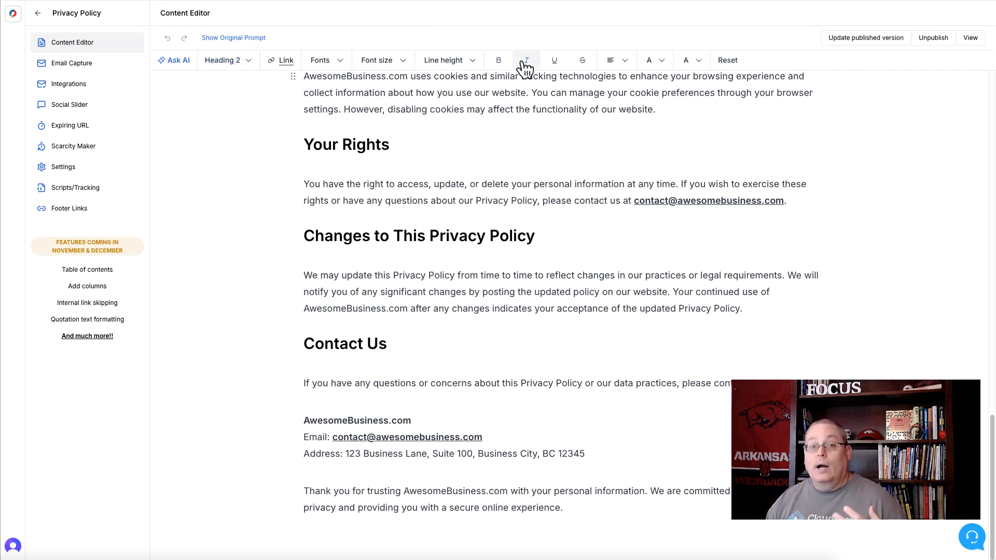
scroll(497, 199, up, 3)
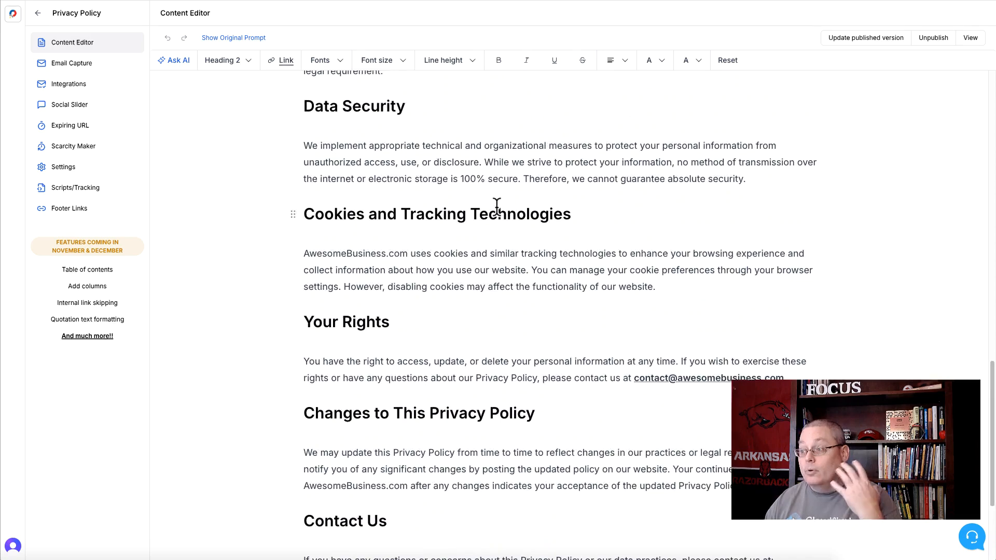
scroll(497, 205, up, 15)
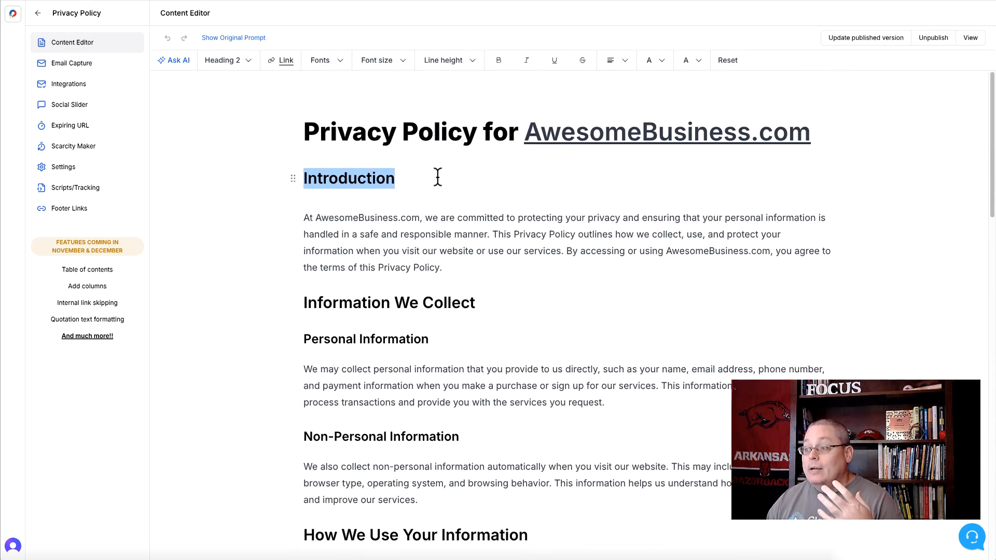
click(437, 176)
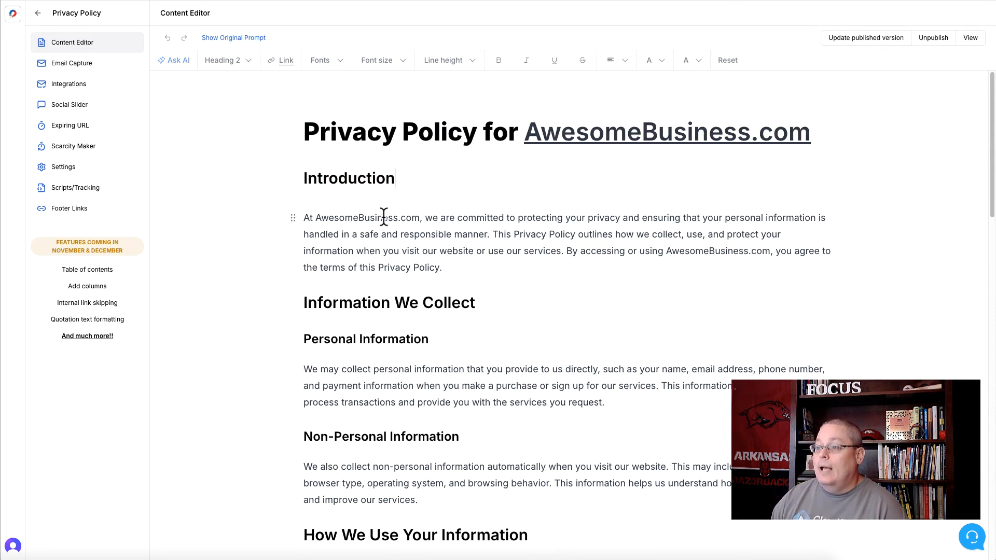
click(71, 65)
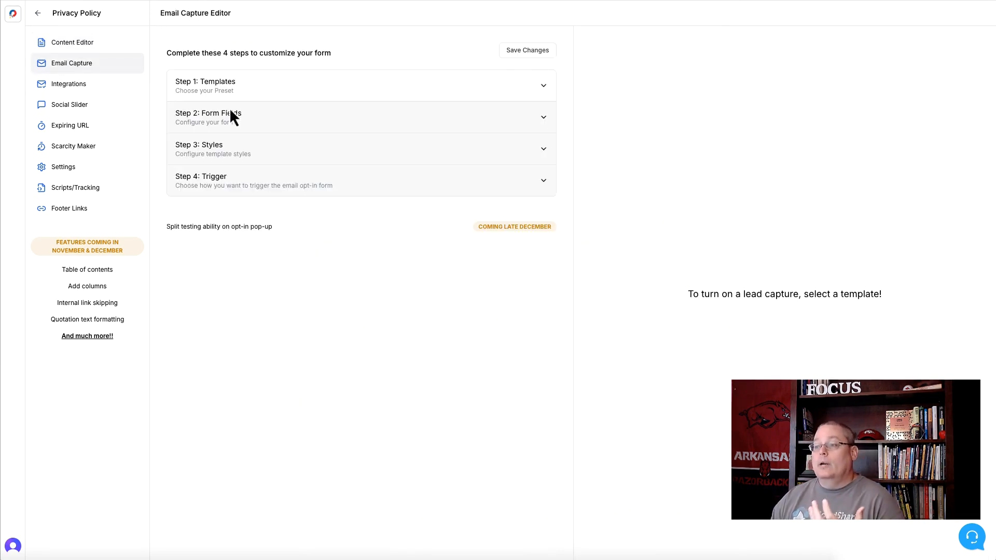
click(247, 89)
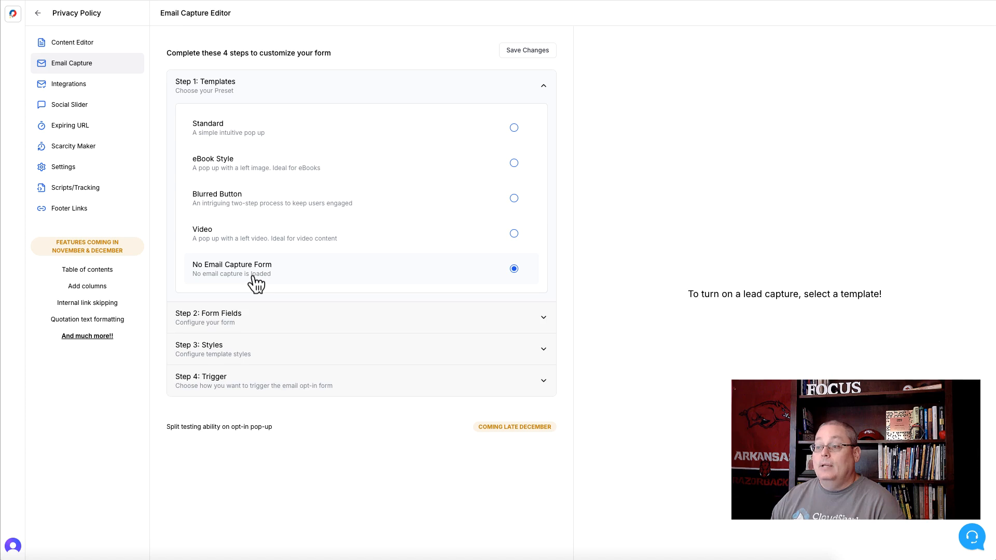